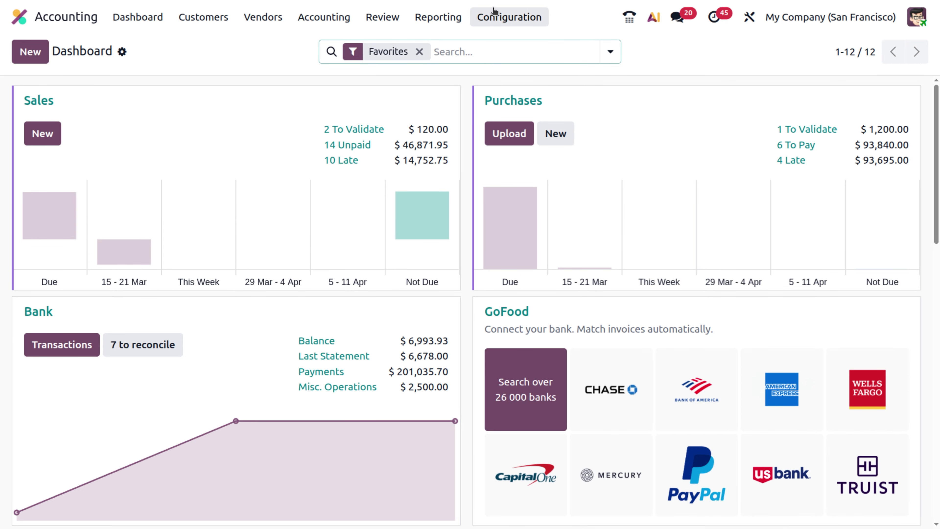
Open the Bank journal from the accounting configuration and look at the actions available for it
click(498, 19)
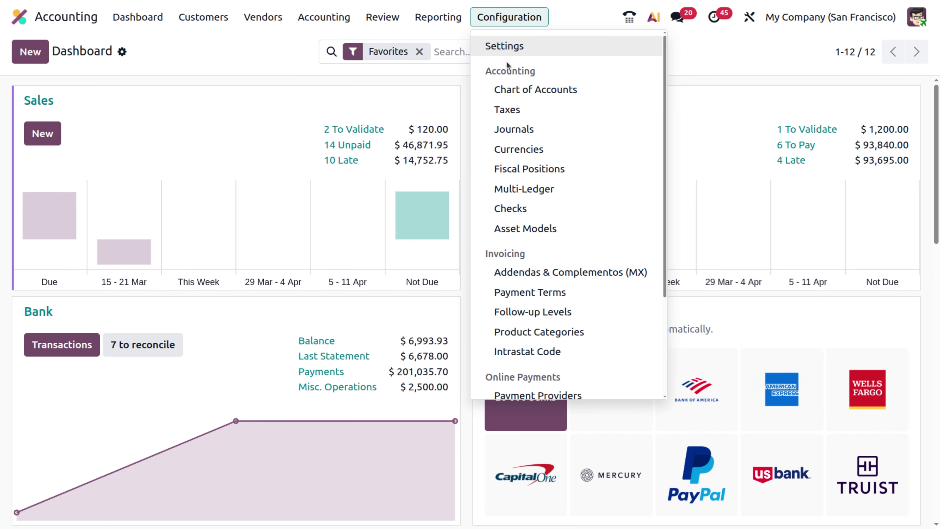
click(522, 129)
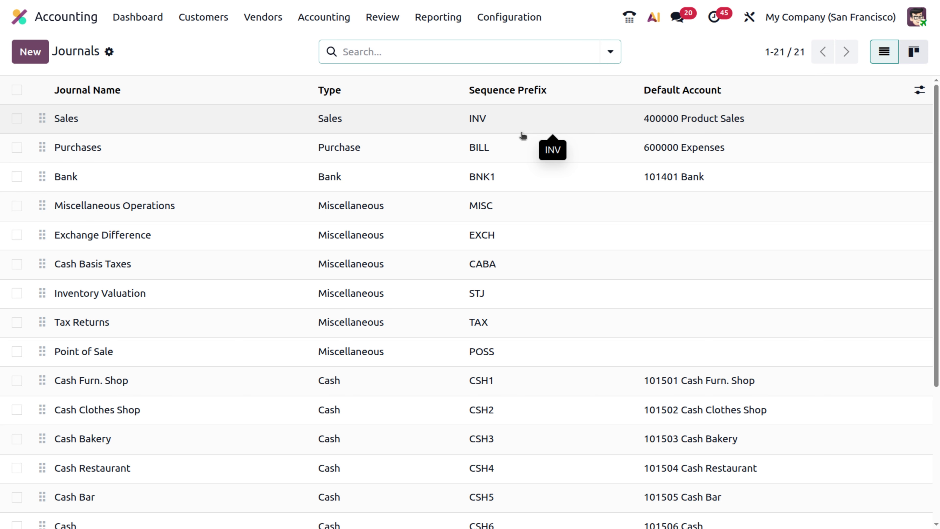
click(331, 180)
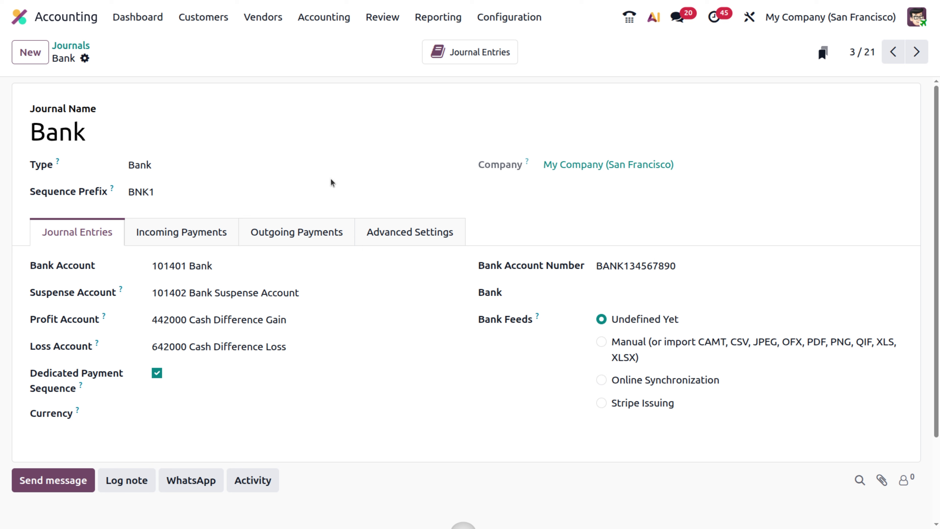
click(84, 58)
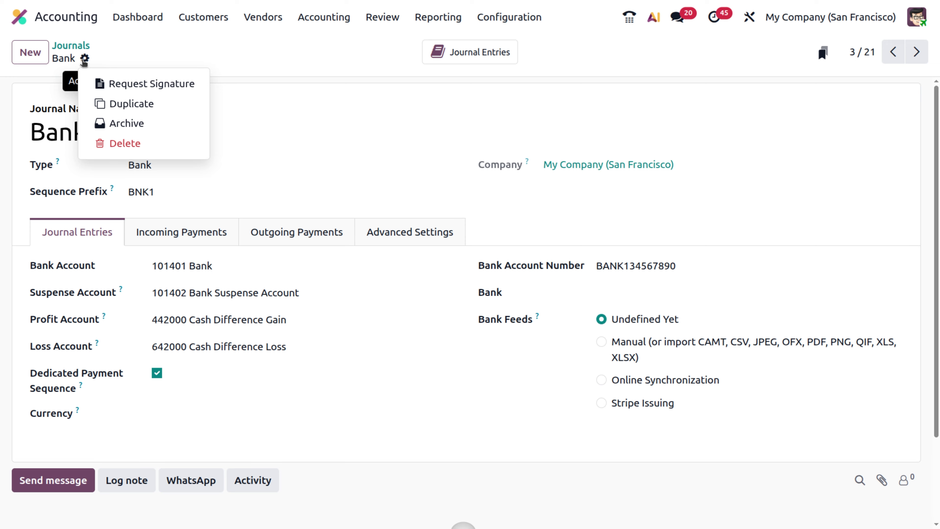
click(192, 60)
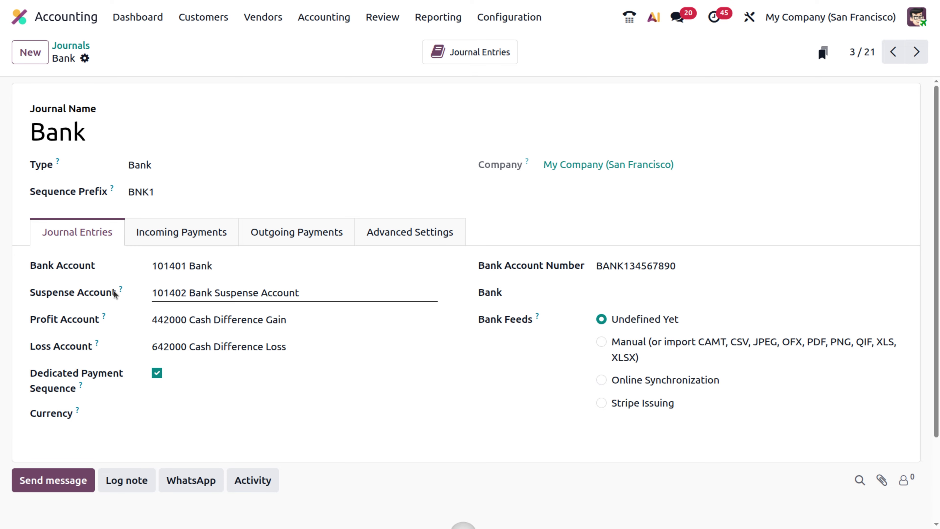
Examine the Bank journal's suspense, profit, loss and bank feeds settings, plus its incoming and outgoing payment methods
mouse_move(122, 292)
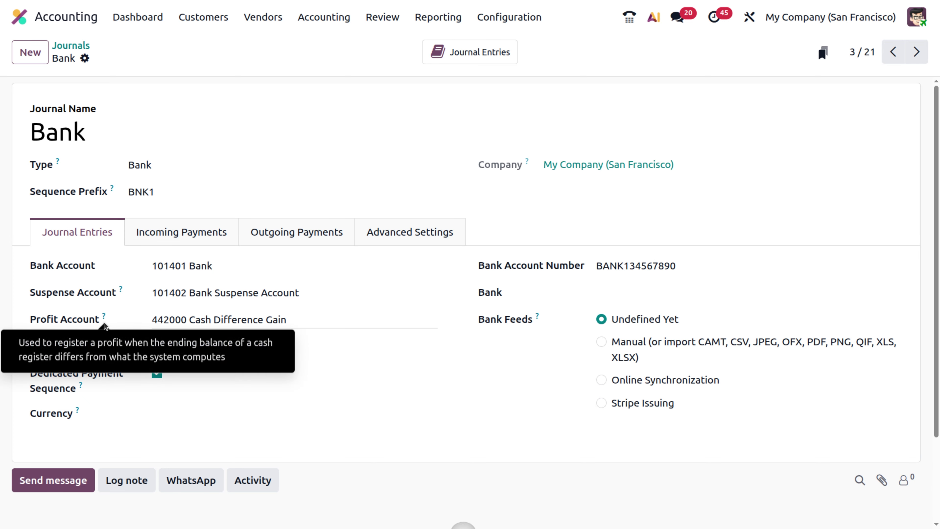
mouse_move(97, 348)
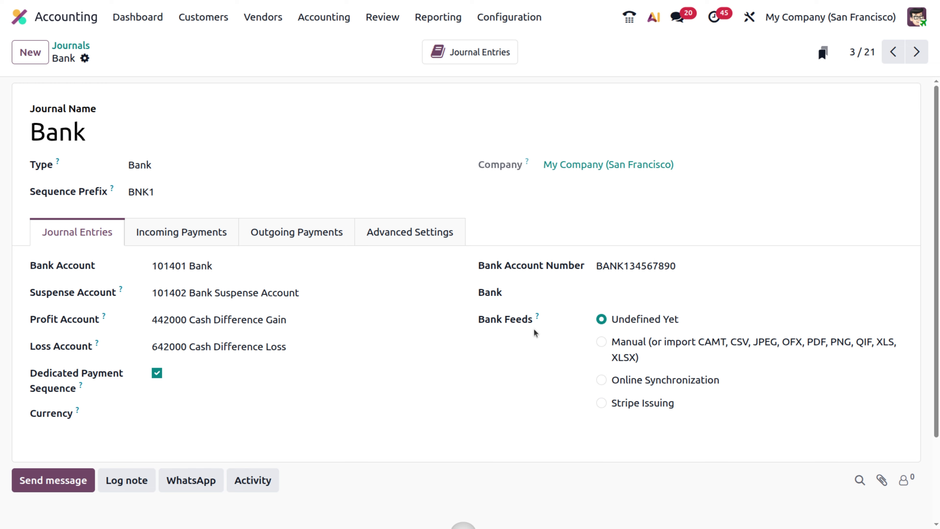
mouse_move(538, 317)
click(224, 236)
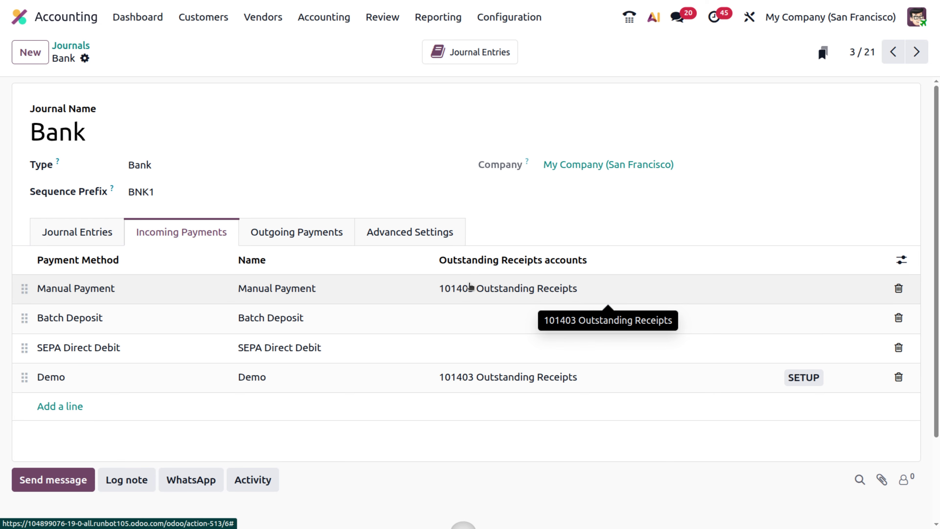
click(319, 232)
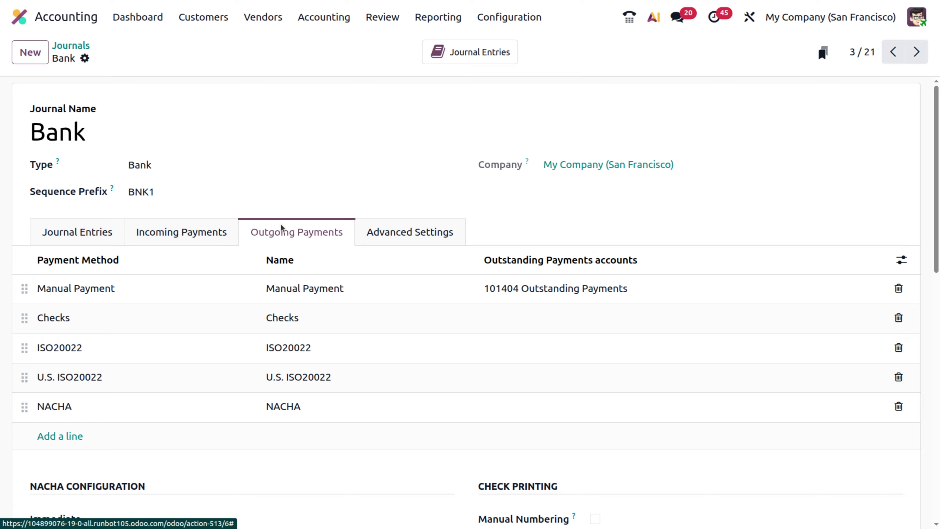
Create a new vendor payment
click(262, 17)
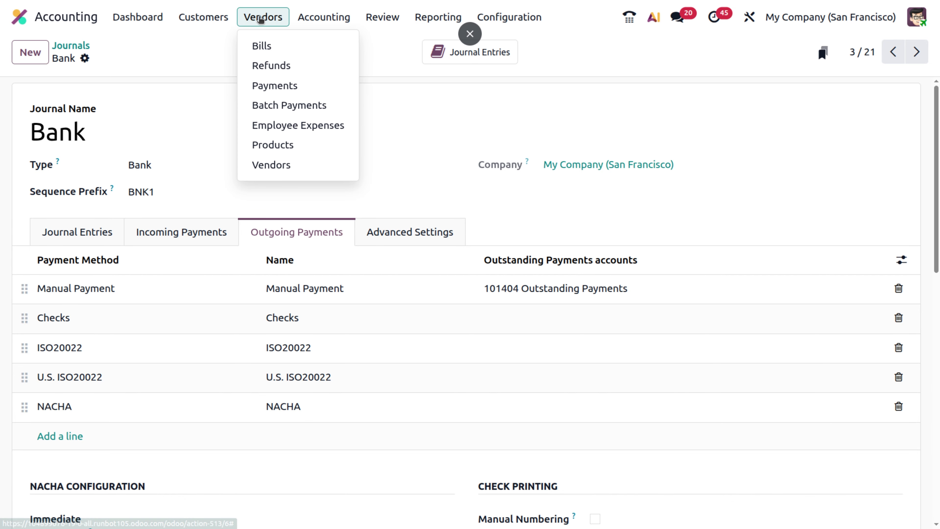
click(279, 88)
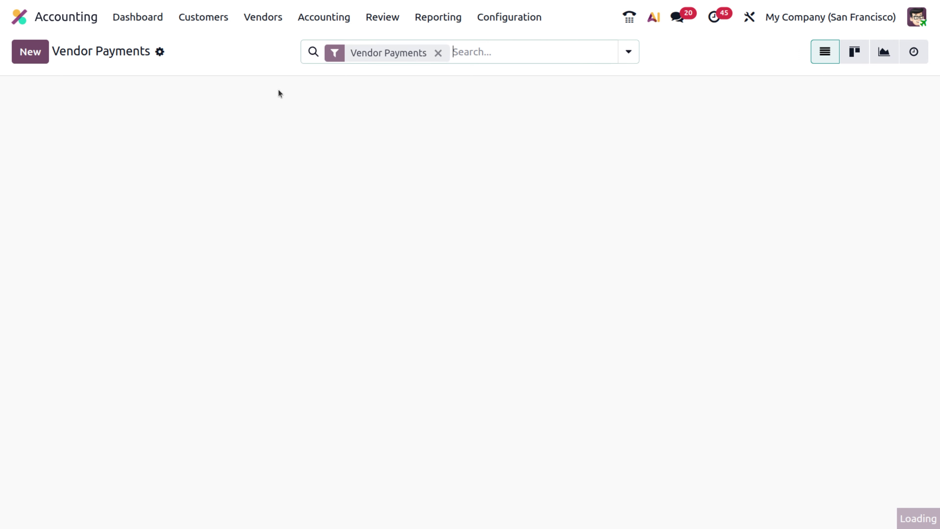
click(26, 53)
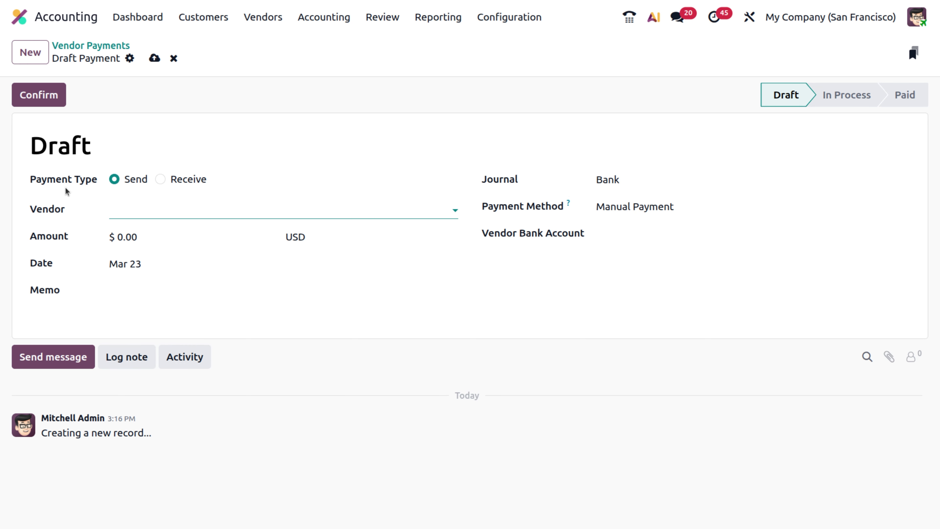
Choose an individual contact from the full vendor list as the payment's vendor
click(132, 214)
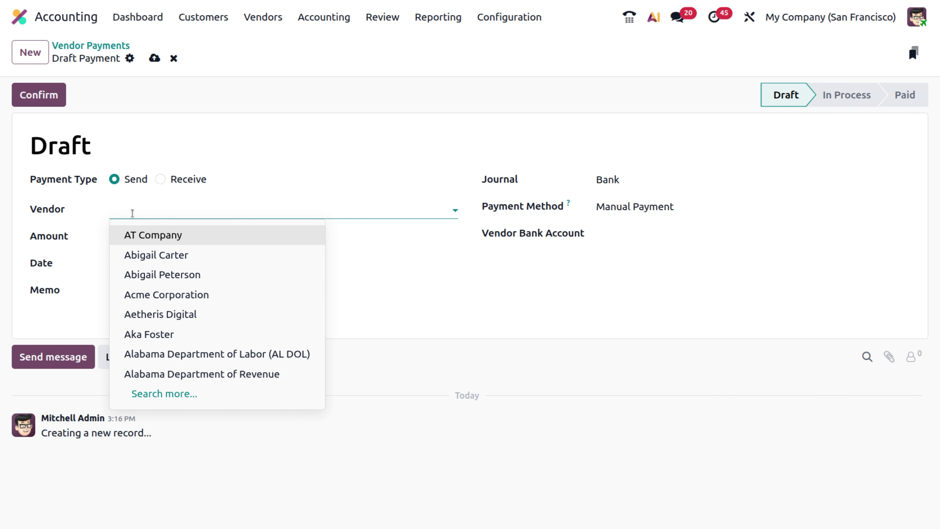
click(163, 393)
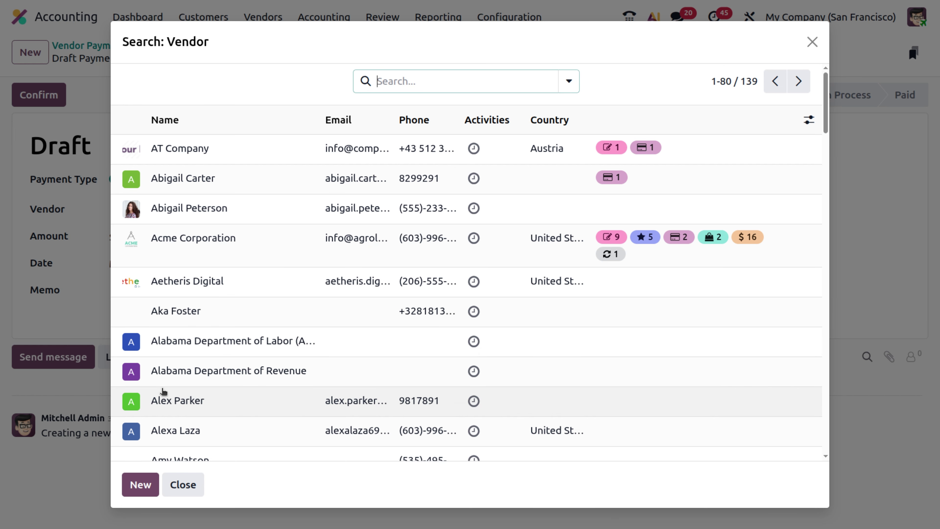
scroll(223, 358, down, 10)
scroll(223, 358, down, 10)
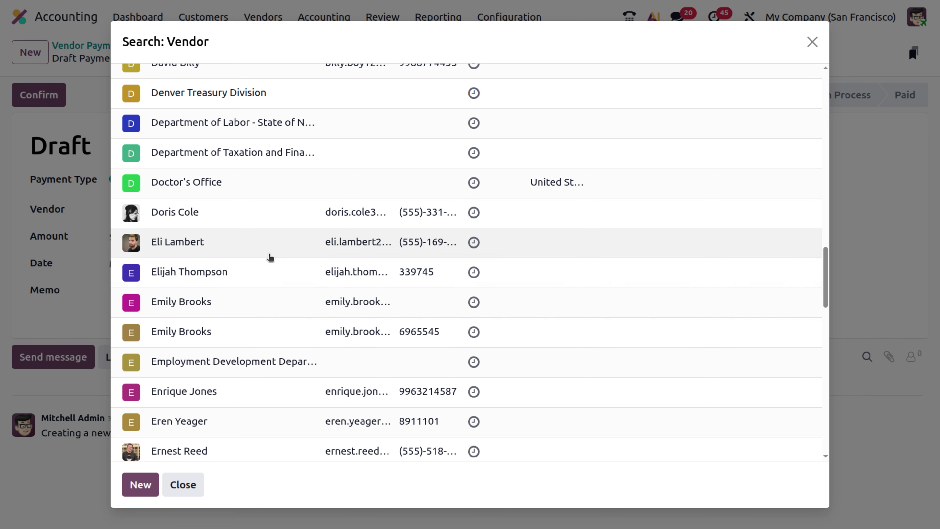
scroll(241, 372, down, 3)
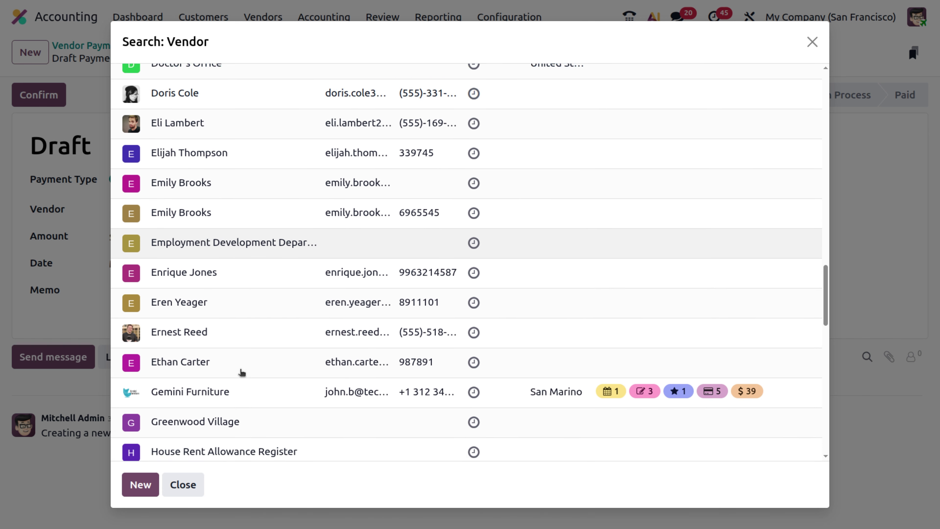
scroll(242, 372, down, 10)
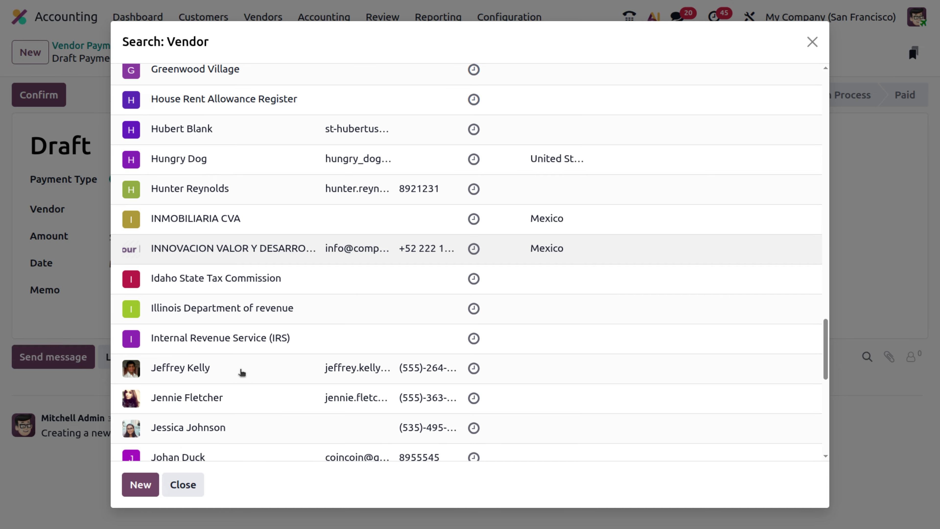
scroll(242, 372, down, 3)
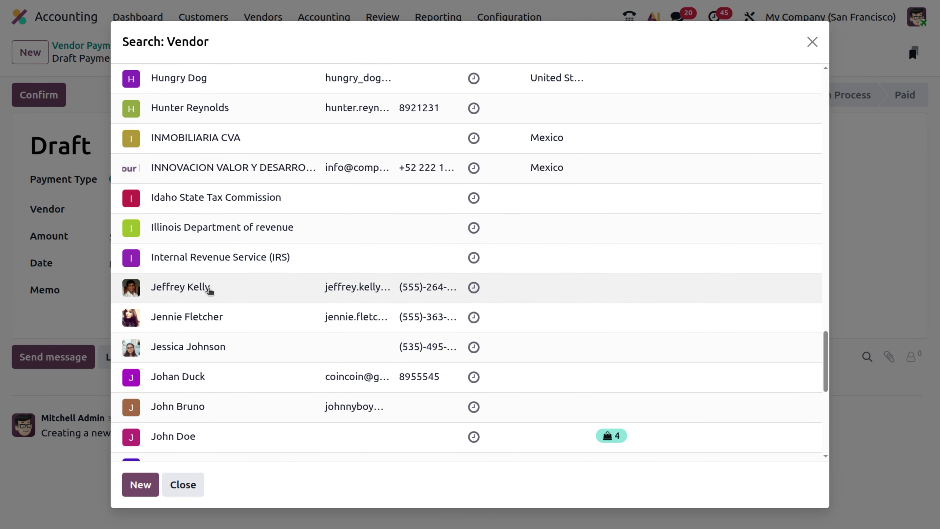
click(209, 289)
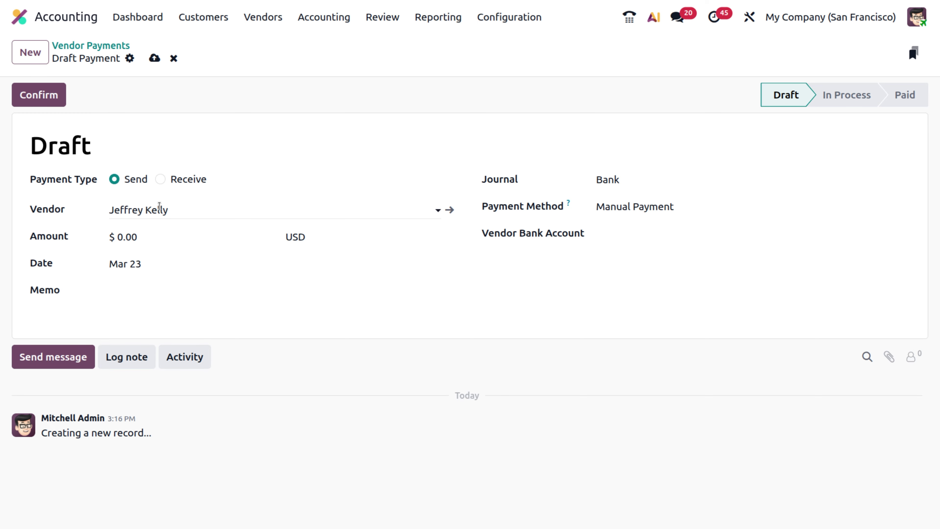
Set the vendor payment amount to $1,000 and check its date, memo and journal fields
click(148, 237)
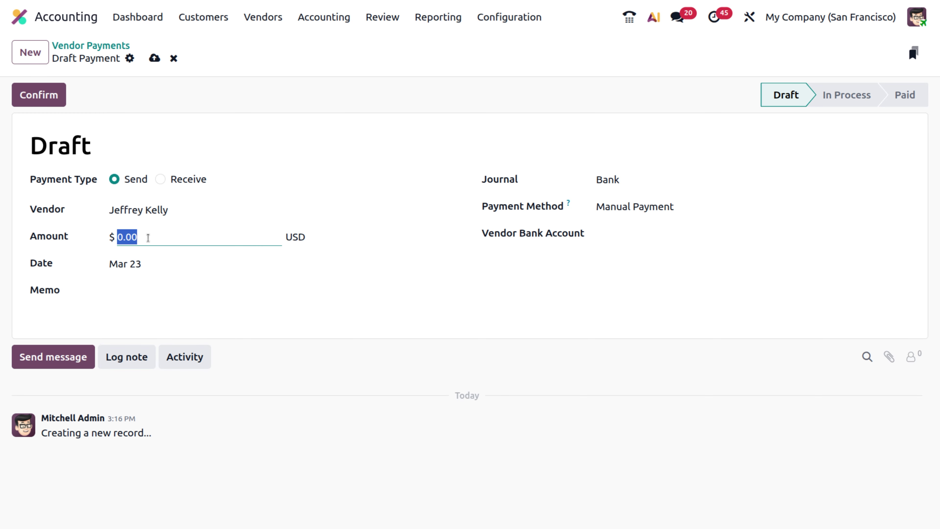
key(BackSpace)
text(1000)
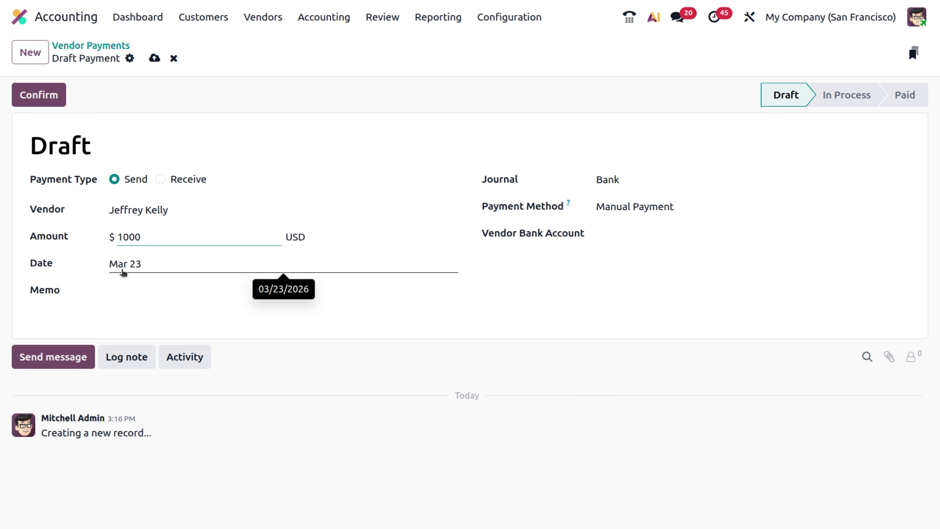
click(123, 270)
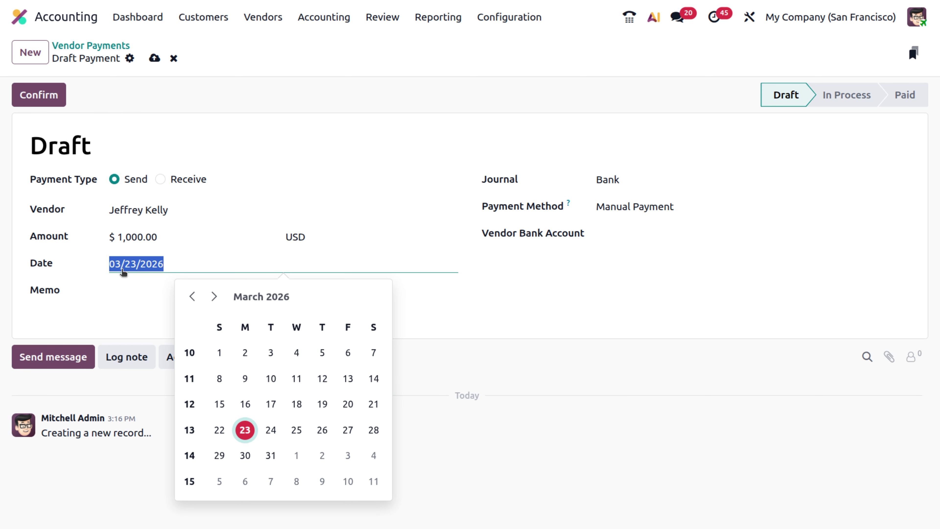
click(184, 263)
click(122, 290)
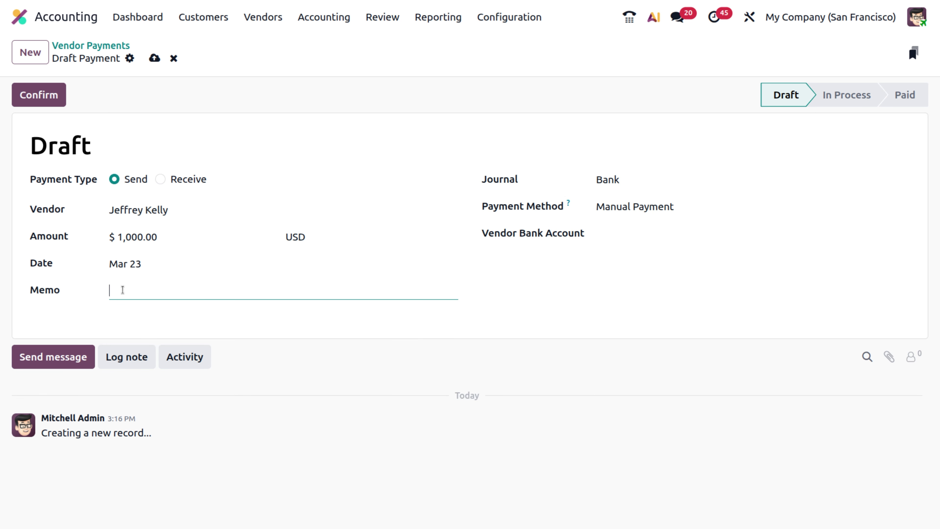
click(613, 179)
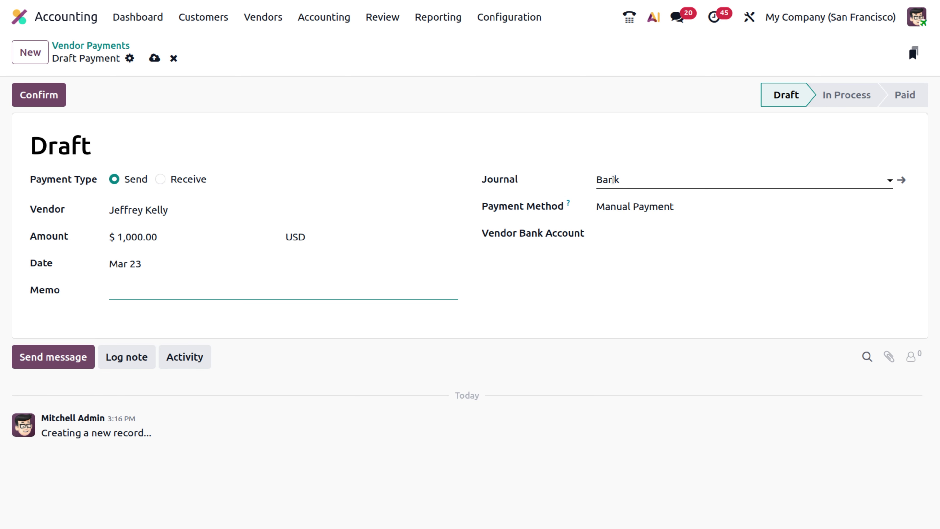
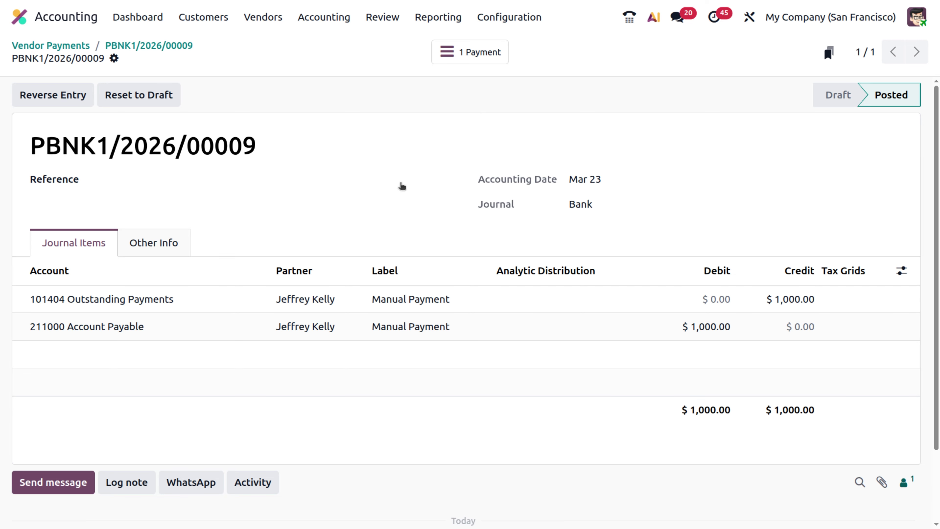
Leave the vendor payment's journal entry and create a new customer payment
click(160, 51)
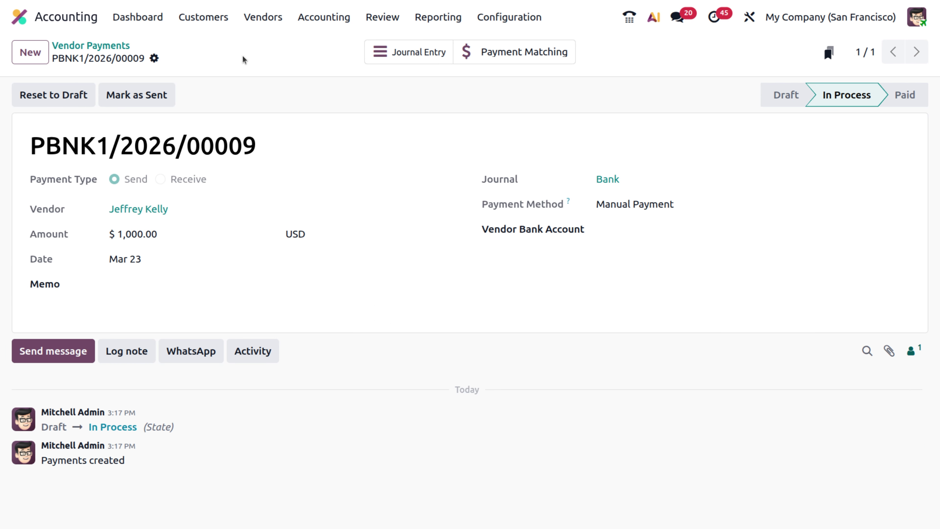
click(203, 18)
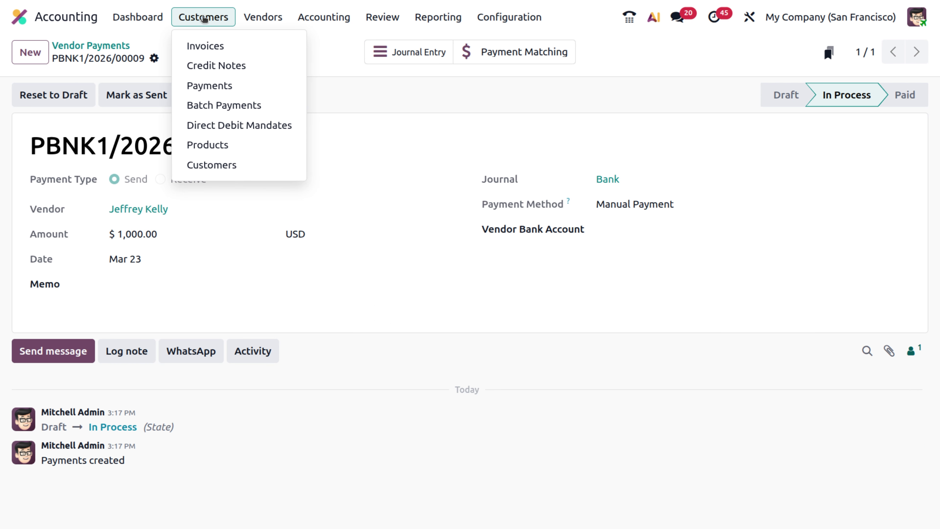
click(218, 89)
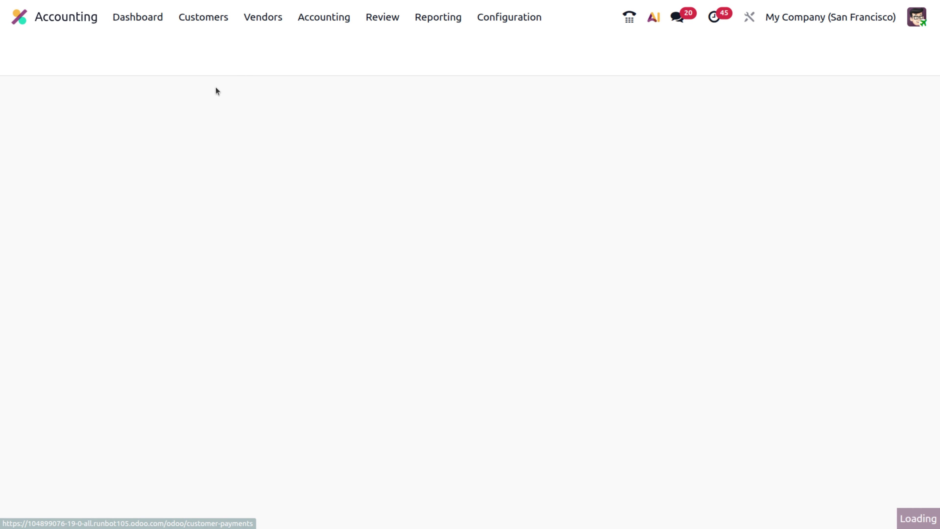
click(23, 53)
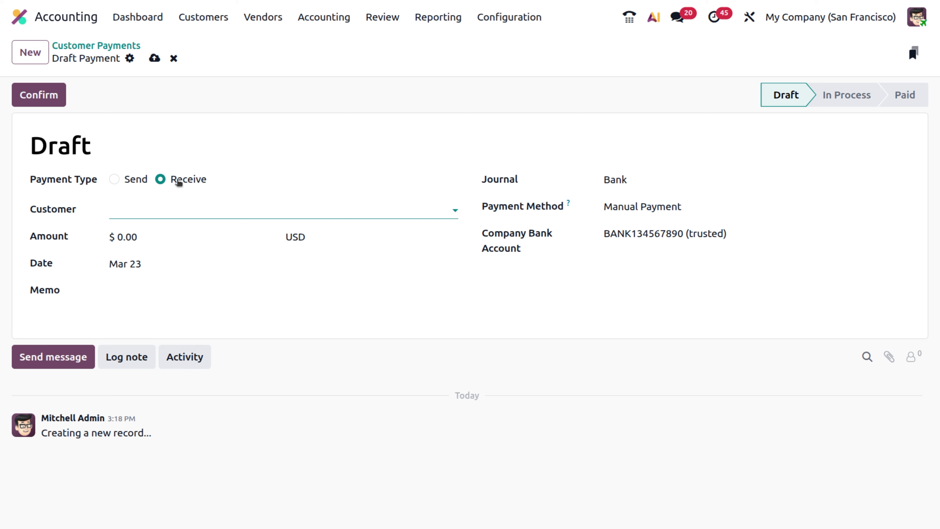
Choose an individual contact from the full customer list as the payment's customer
click(144, 213)
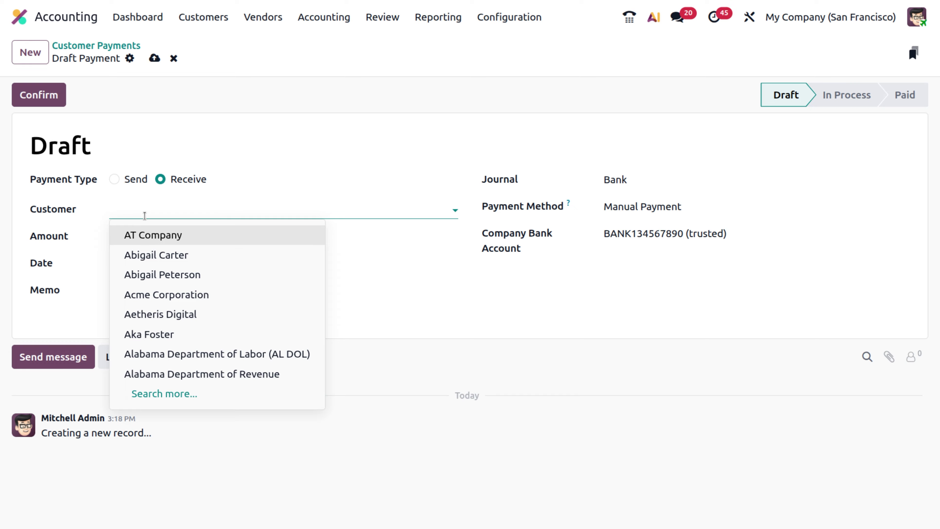
click(167, 399)
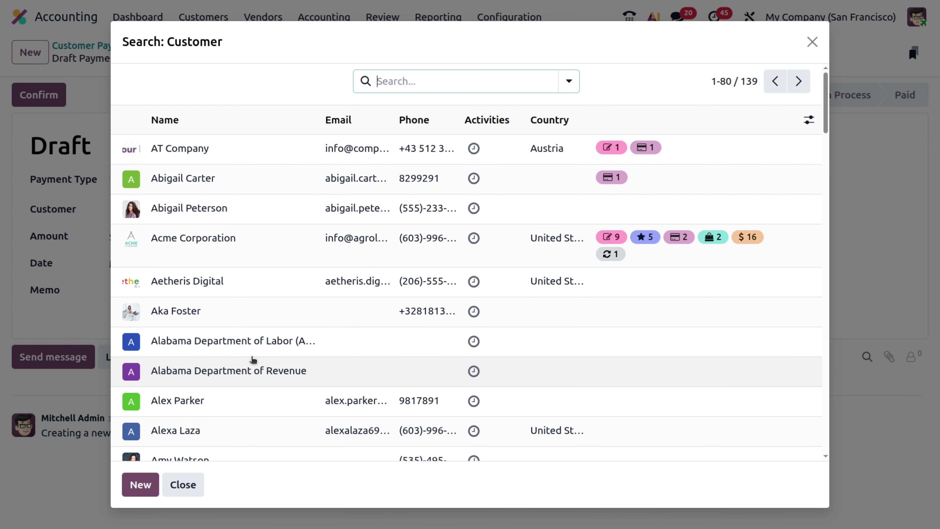
scroll(253, 359, down, 5)
scroll(253, 359, down, 8)
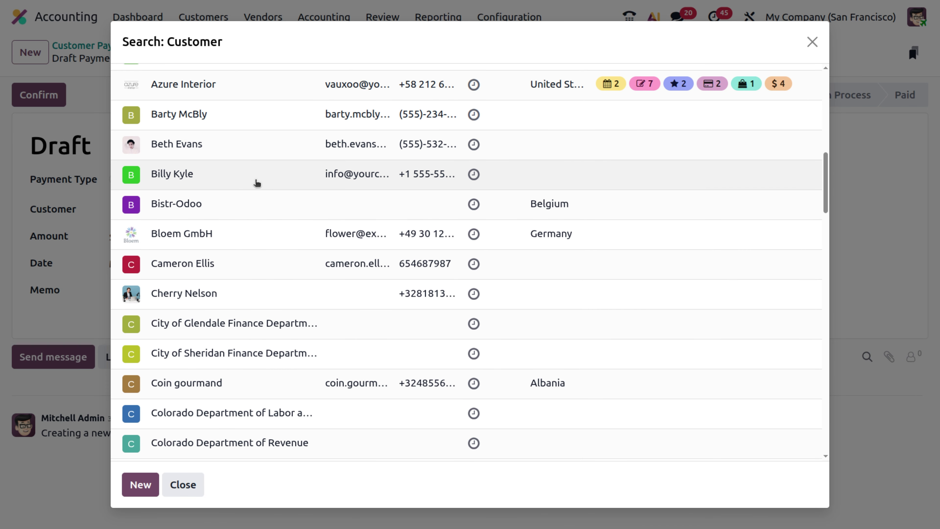
click(257, 183)
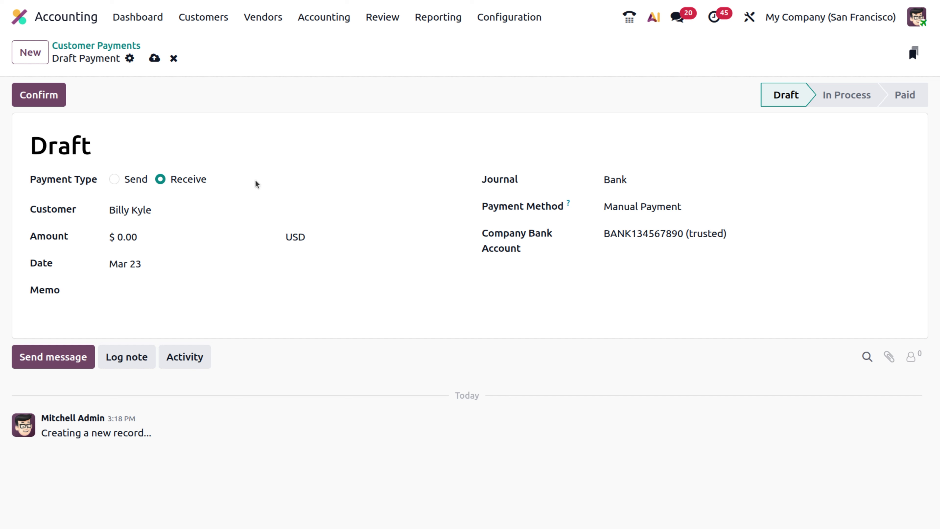
Set the customer payment amount to $2,000 and confirm the payment
click(153, 237)
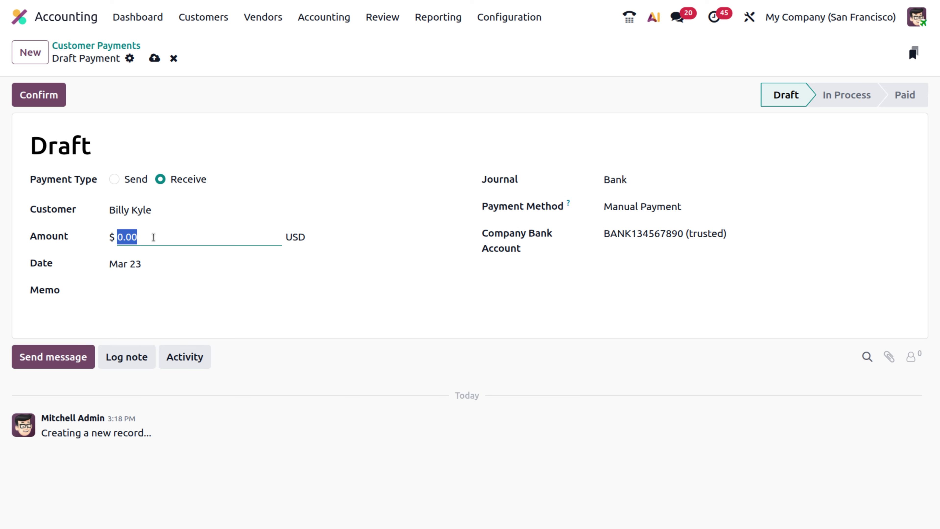
key(BackSpace)
text(2000)
click(53, 96)
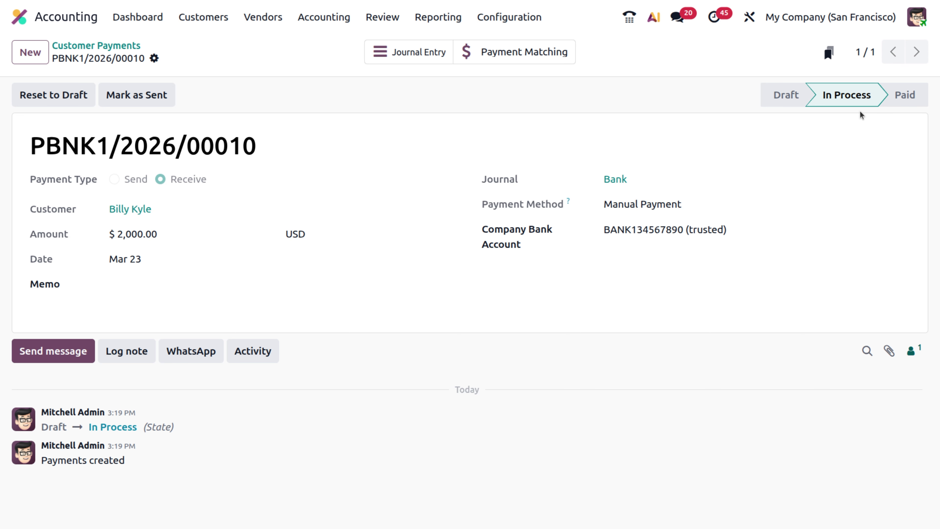
Check the customer payment's journal entry and open the General Ledger report
click(419, 55)
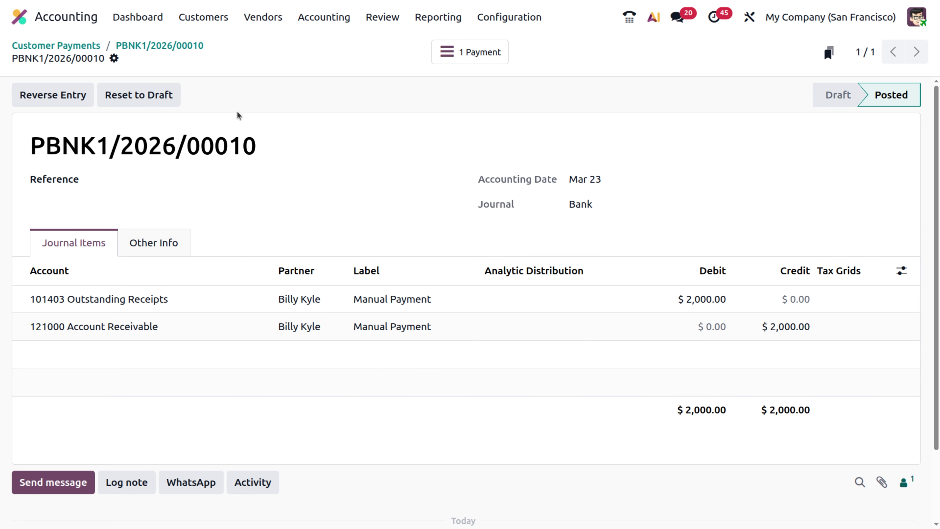
click(431, 18)
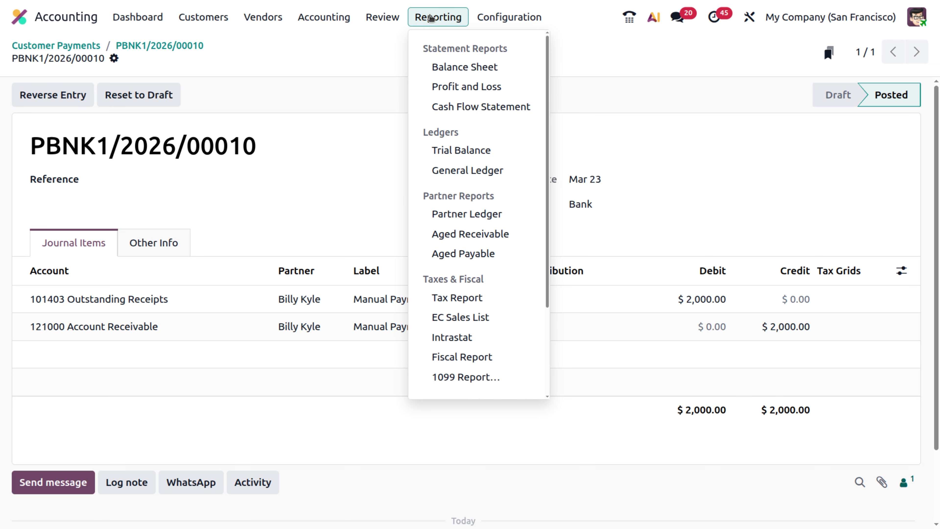
click(456, 171)
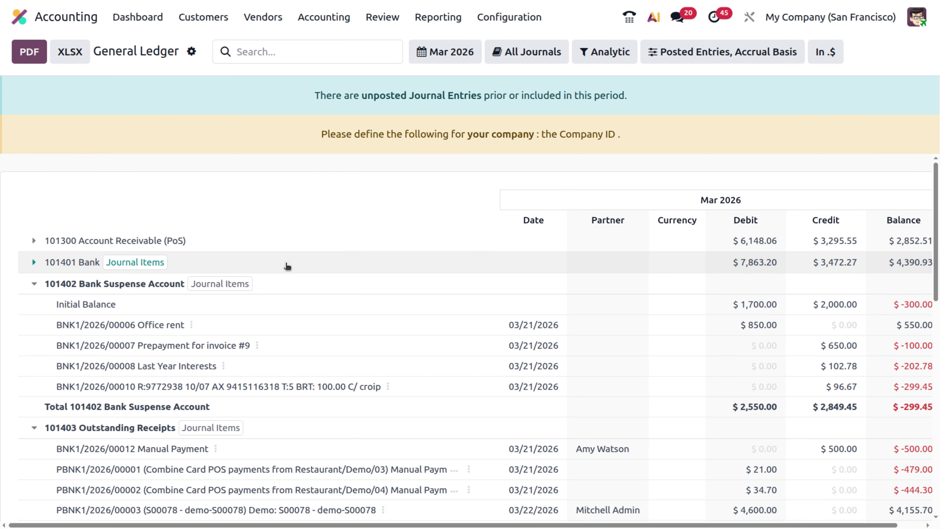
Examine the General Ledger lines of accounts 101403 Outstanding Receipts and 101404 Outstanding Payments for the new customer and vendor payments
scroll(97, 364, down, 5)
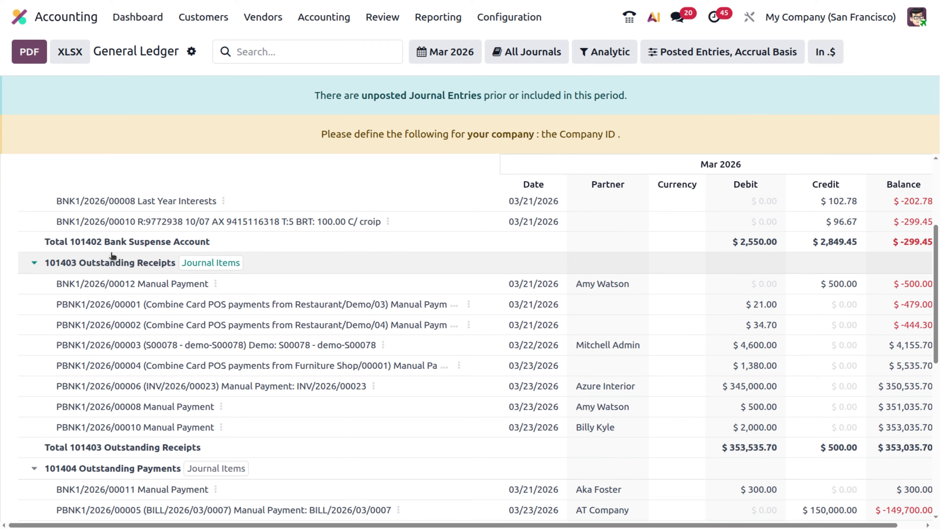
scroll(144, 265, down, 5)
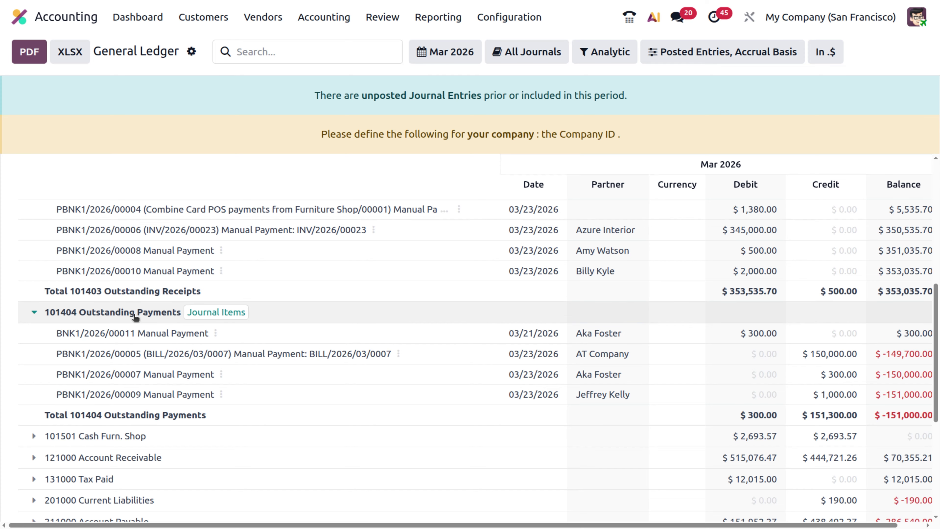
scroll(135, 318, up, 6)
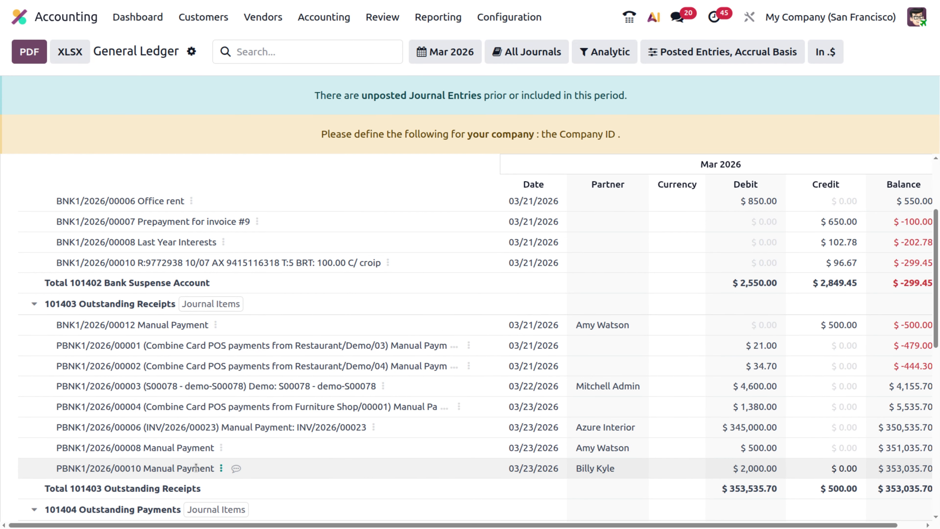
scroll(196, 467, right, 1)
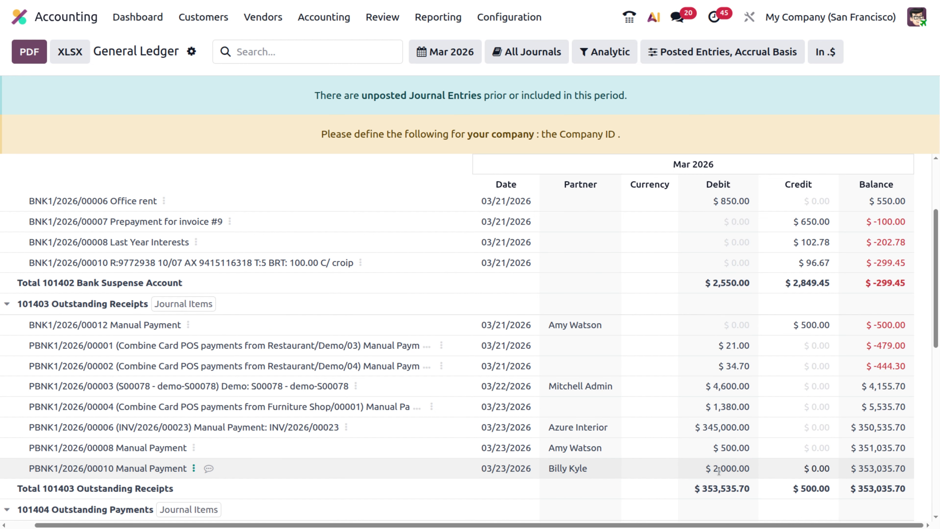
scroll(718, 470, down, 5)
scroll(719, 470, left, 1)
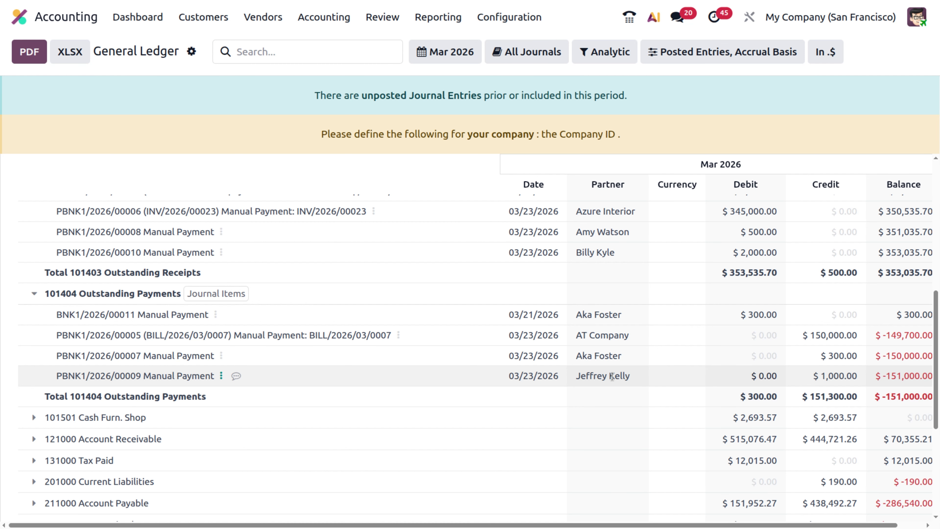
scroll(614, 381, right, 1)
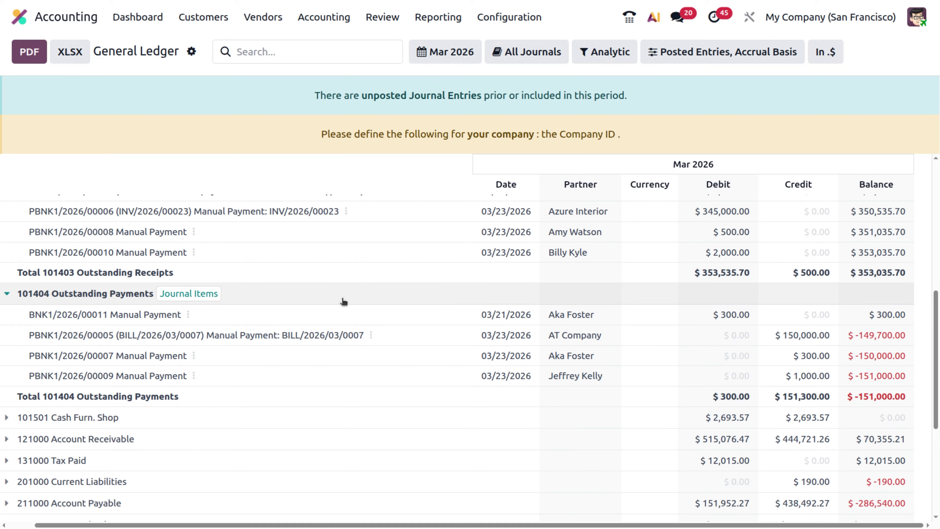
scroll(341, 299, up, 5)
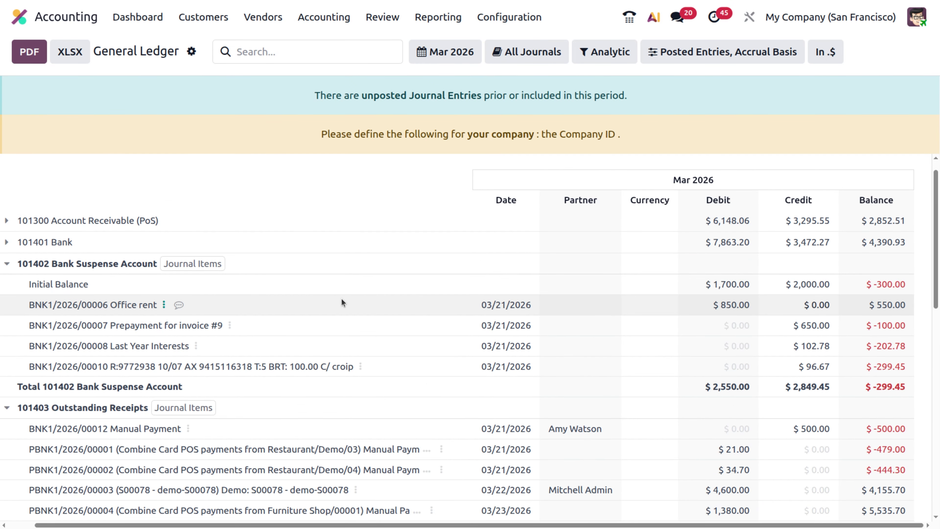
scroll(342, 298, left, 2)
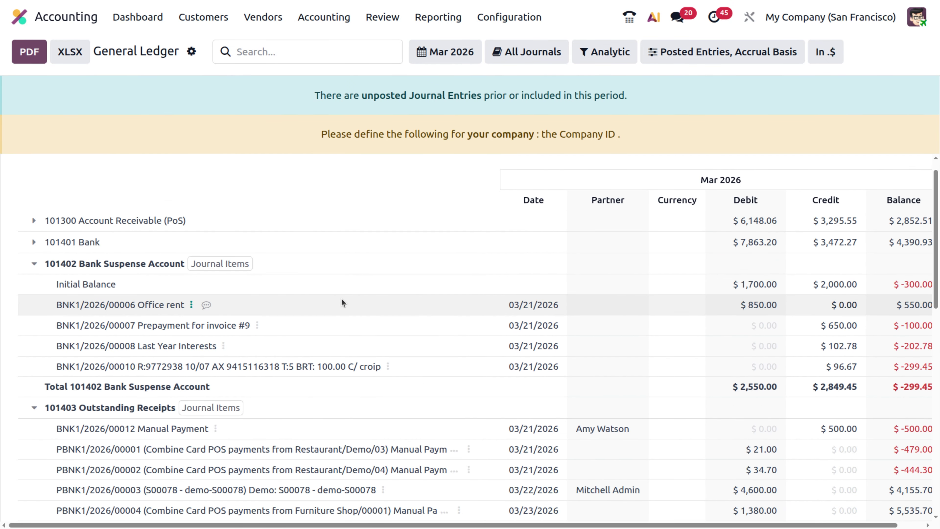
Open the Bank journal's transactions to reconcile from the dashboard and remove the Not Matched filter
click(150, 16)
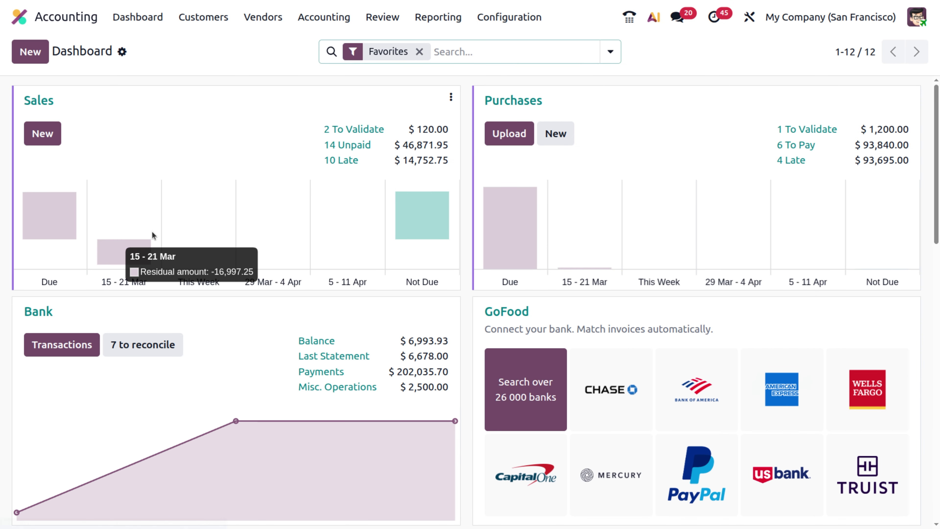
scroll(82, 319, down, 1)
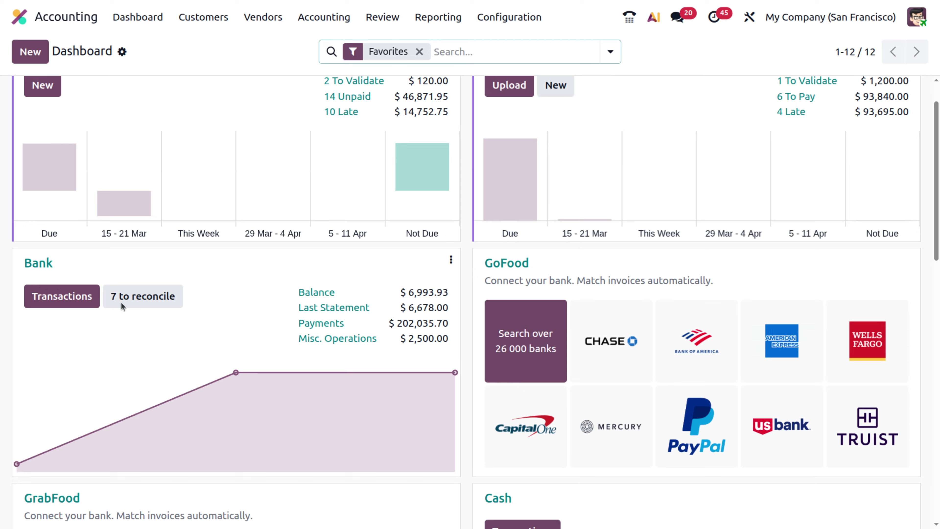
click(451, 260)
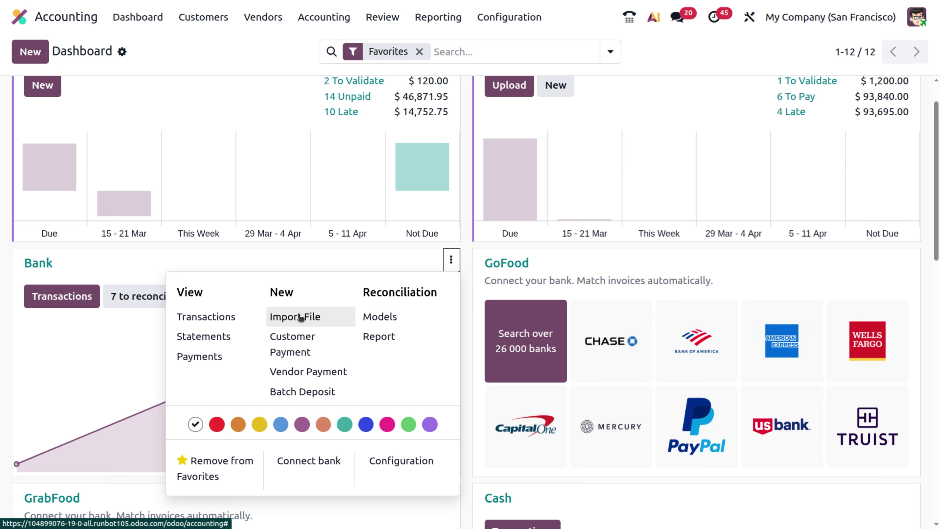
click(139, 354)
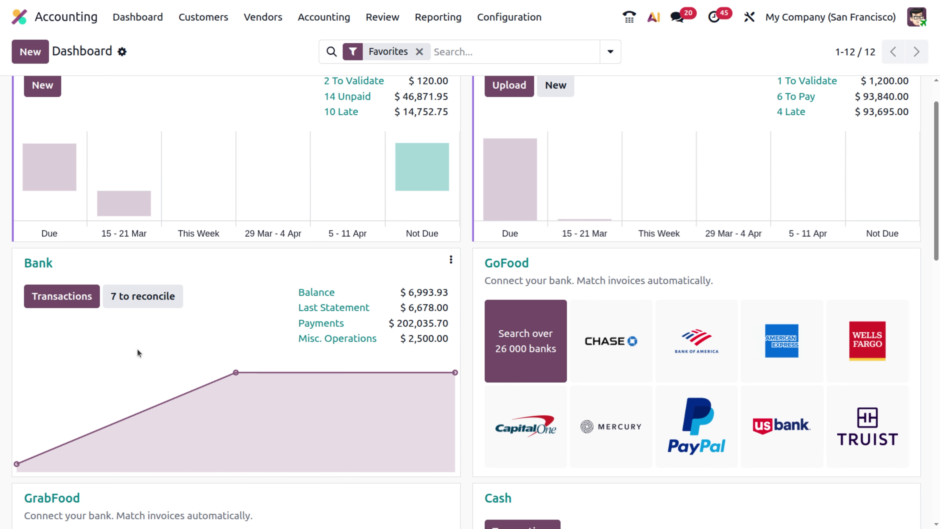
click(155, 295)
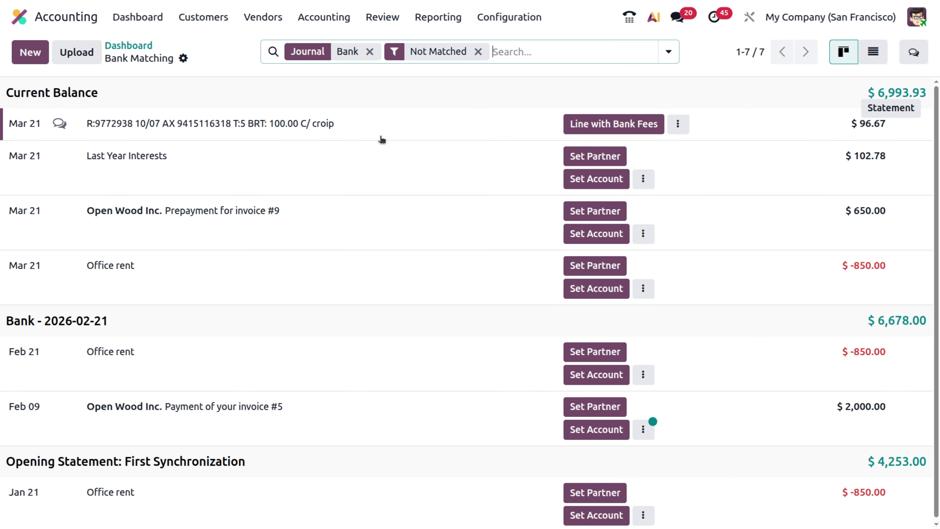
click(477, 52)
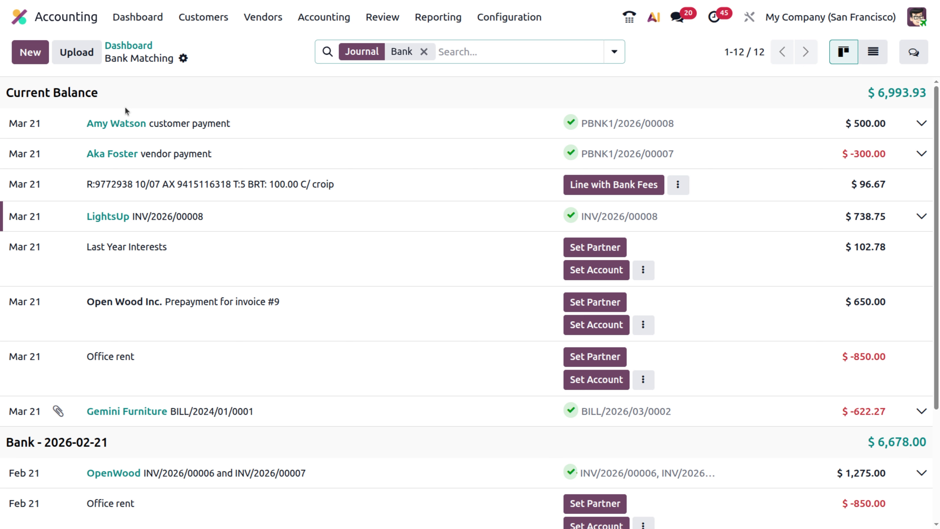
Create a new bank transaction labelled "vendor payment" with the paid vendor as its partner
click(36, 59)
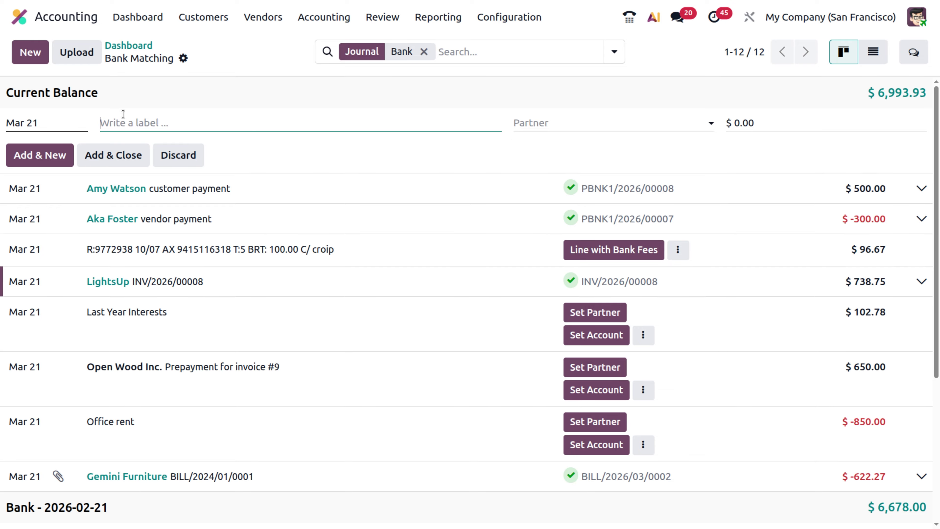
text(vendor payment)
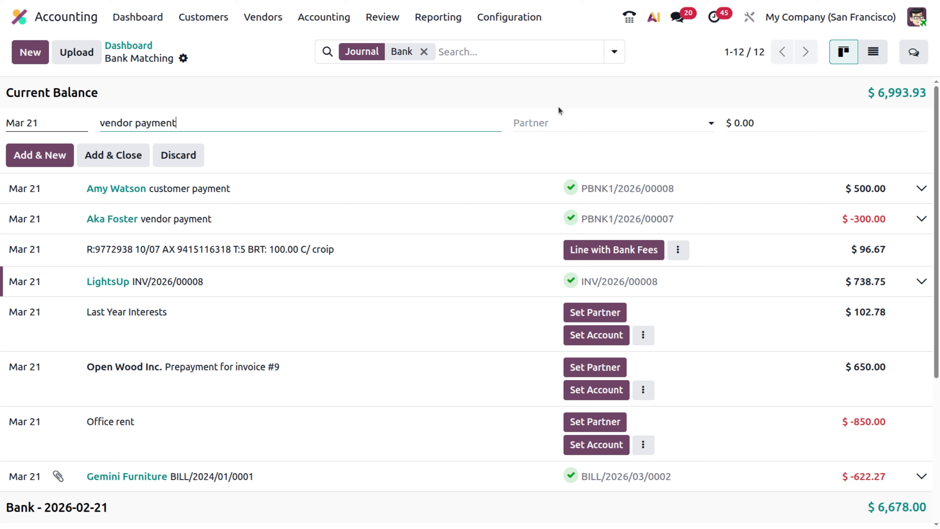
click(552, 117)
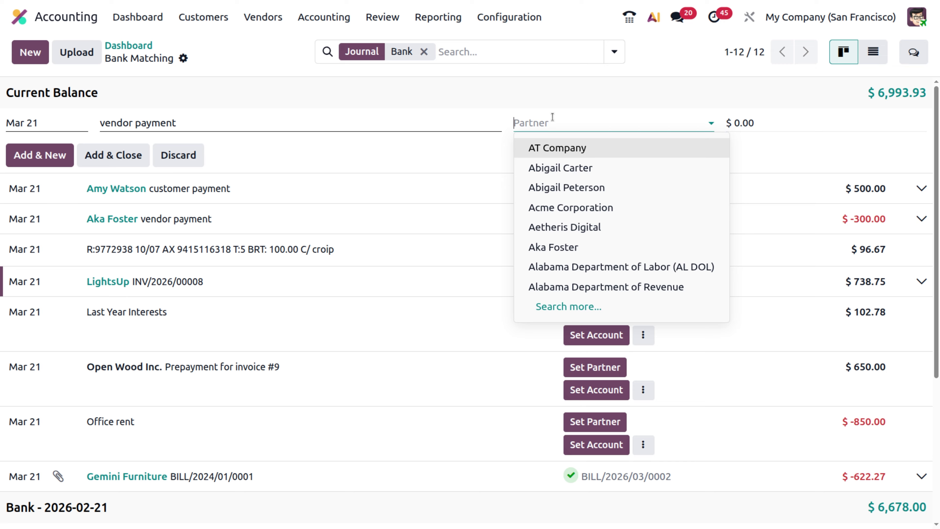
text(jef)
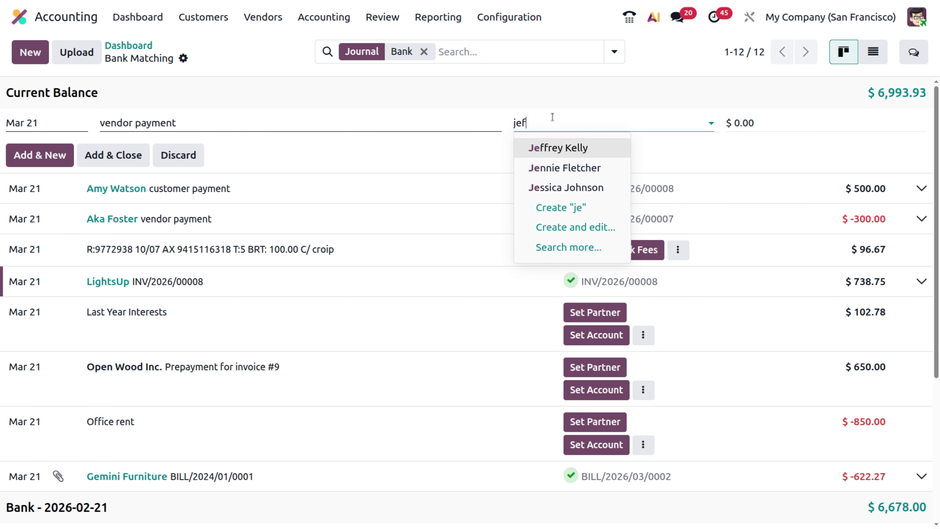
click(557, 148)
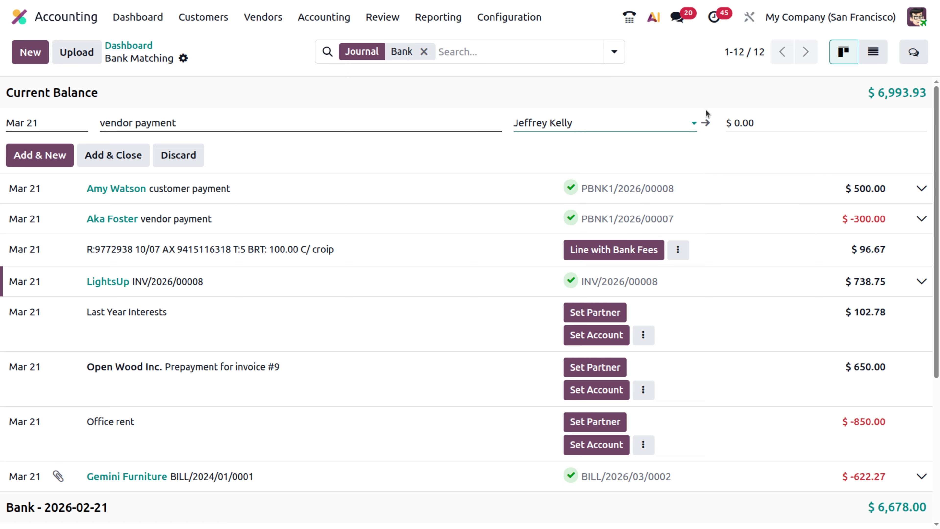
Set the vendor transaction's amount to -1000 and its date to March 23, 2026, and add it with another new line
click(747, 126)
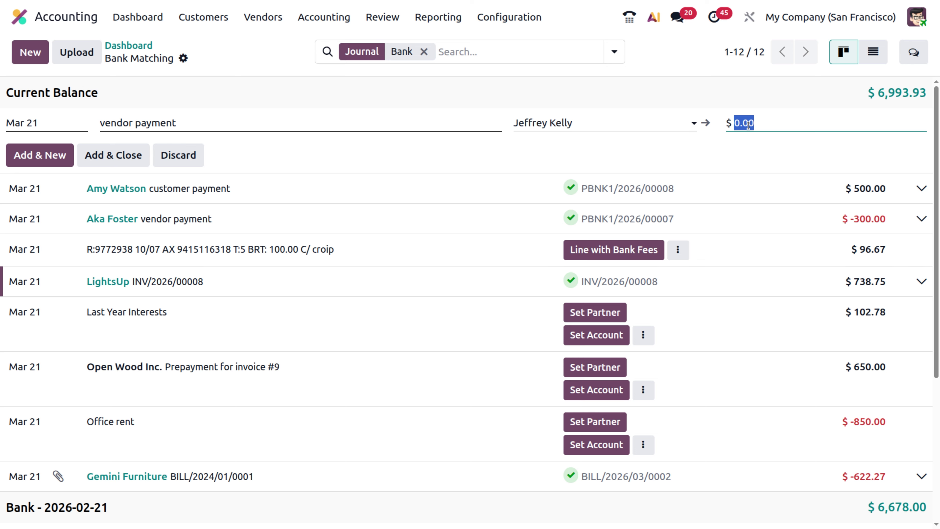
key(BackSpace)
text(-1000)
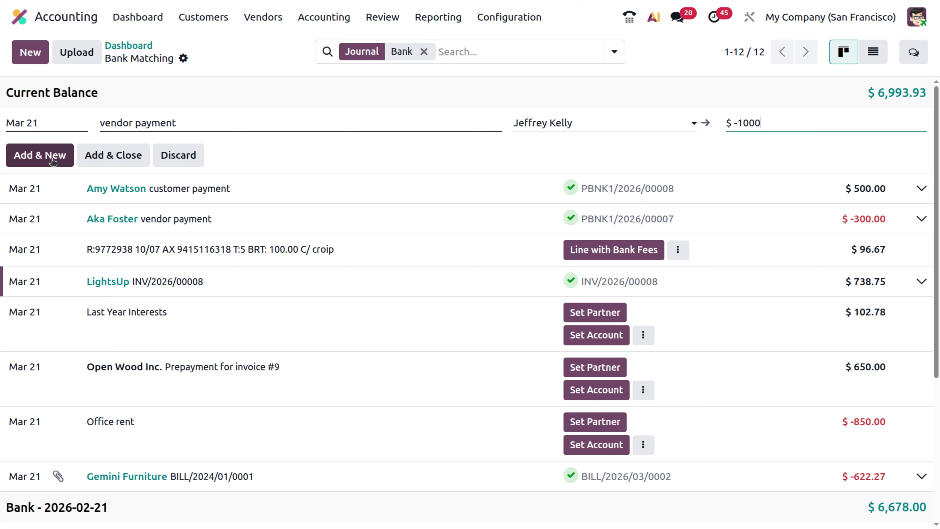
click(61, 128)
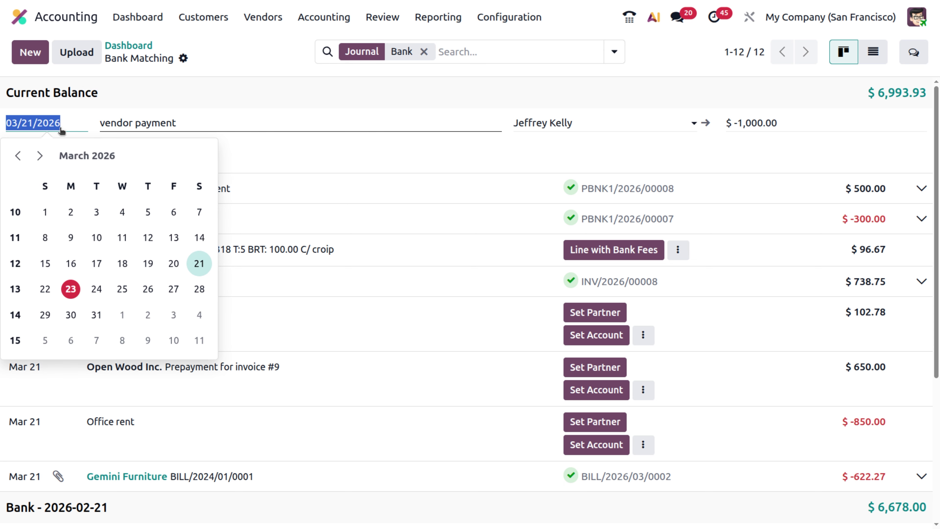
click(71, 290)
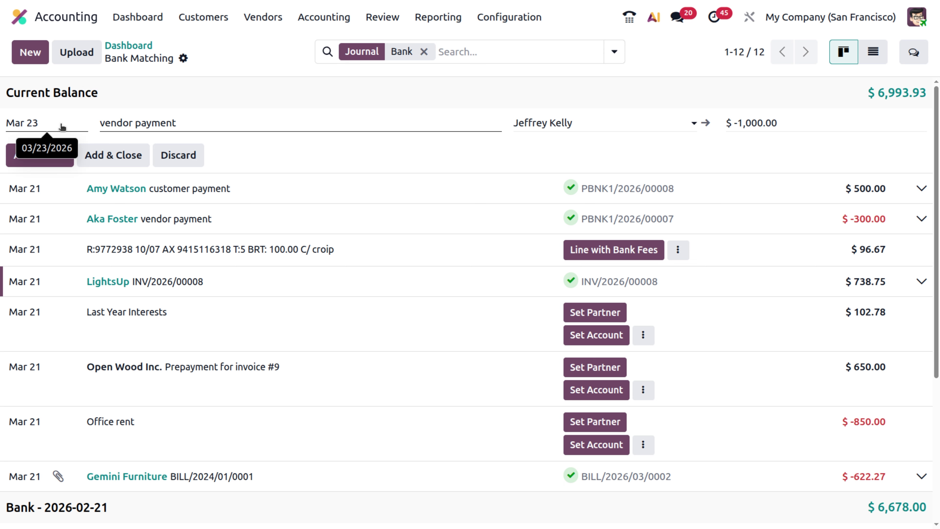
click(65, 162)
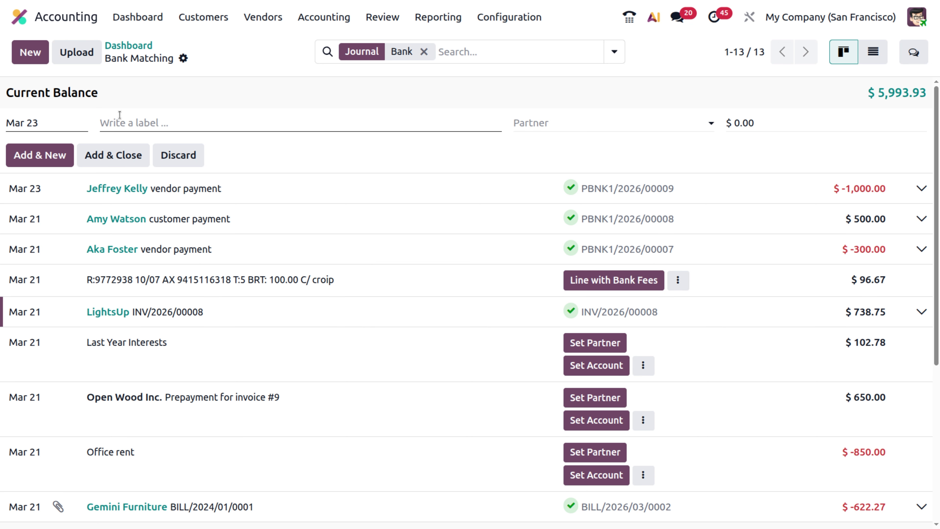
Label the new bank transaction "customer payment" and choose the paying customer as its partner
click(135, 121)
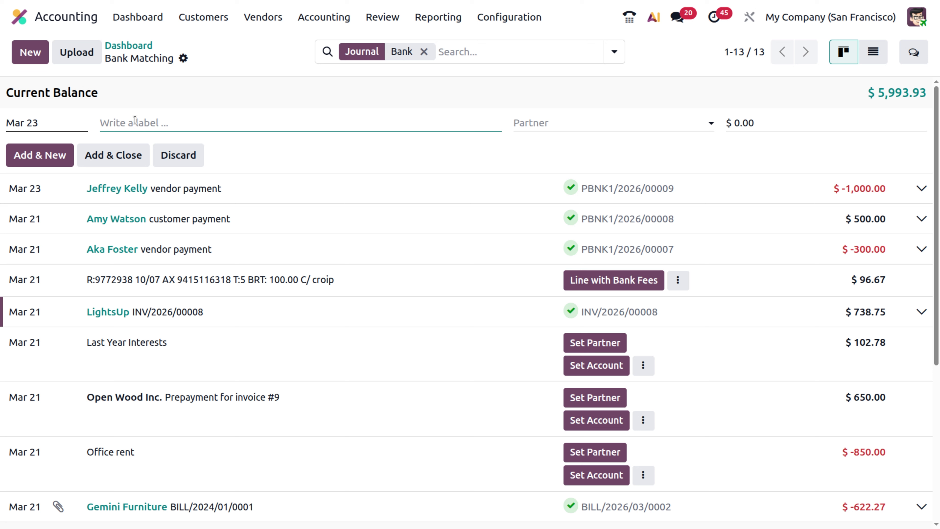
text(customer payment)
click(564, 129)
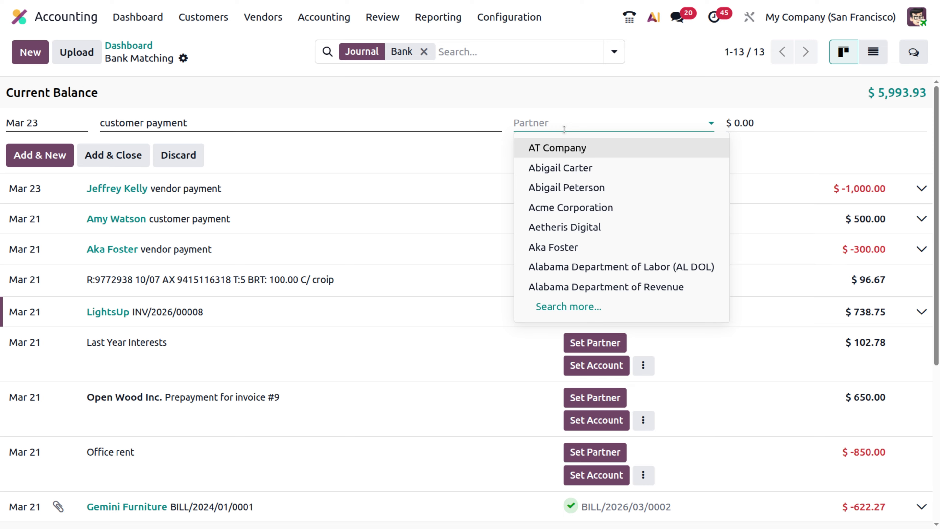
text(bill)
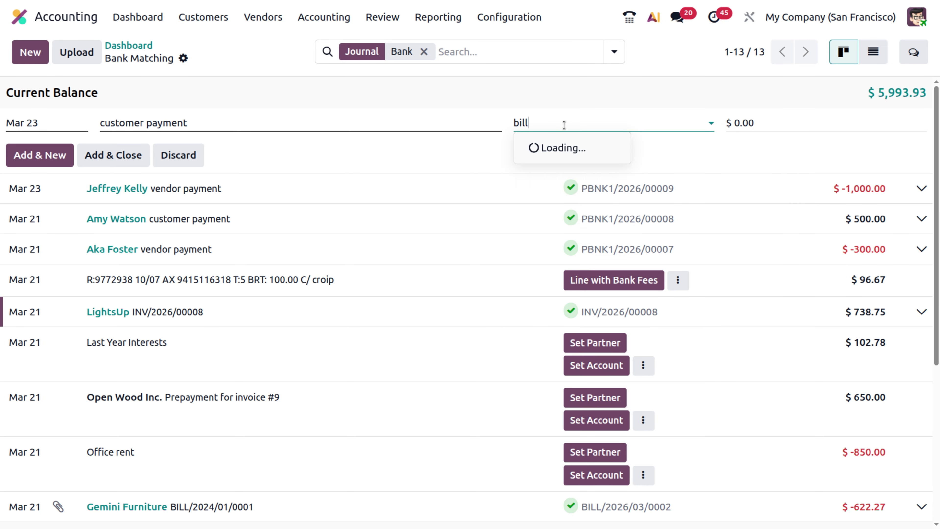
click(563, 148)
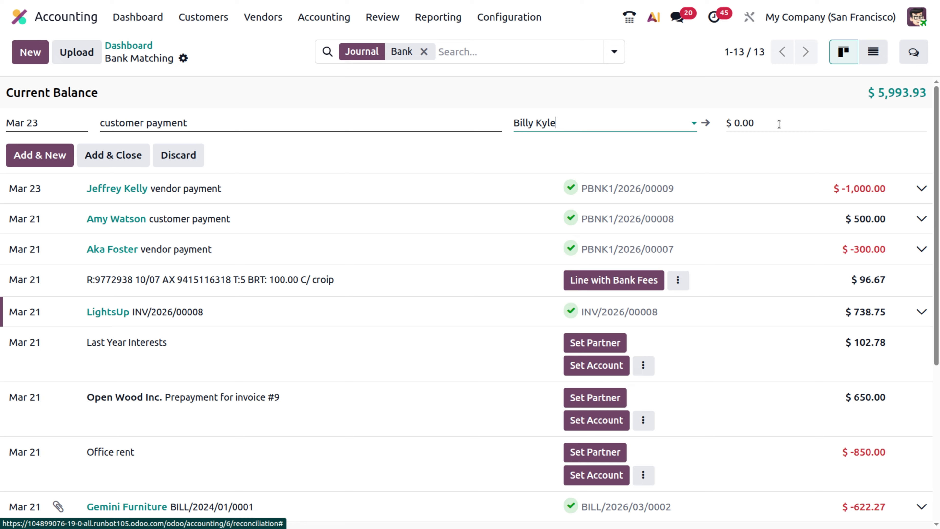
Set the customer transaction's amount to $2,000, add it and close the entry form, and expand its reconciliation details
click(778, 124)
key(BackSpace)
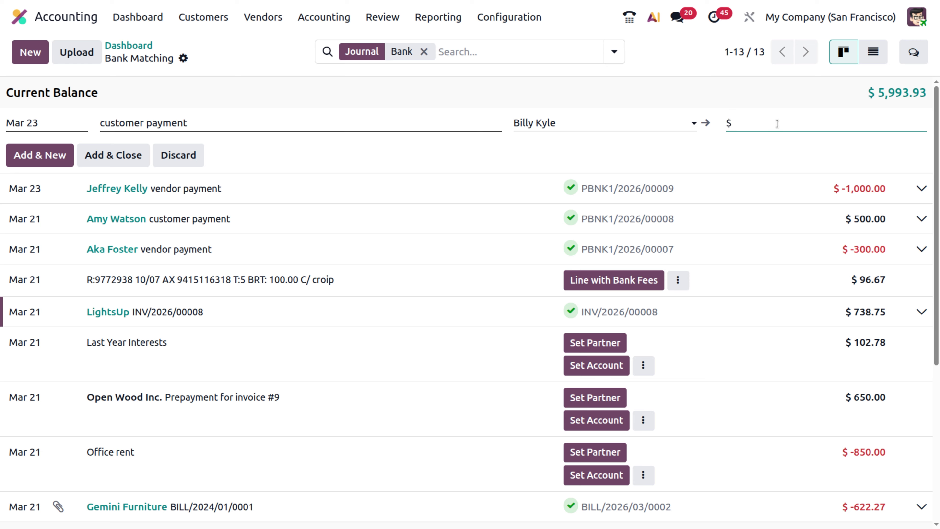
text(2000)
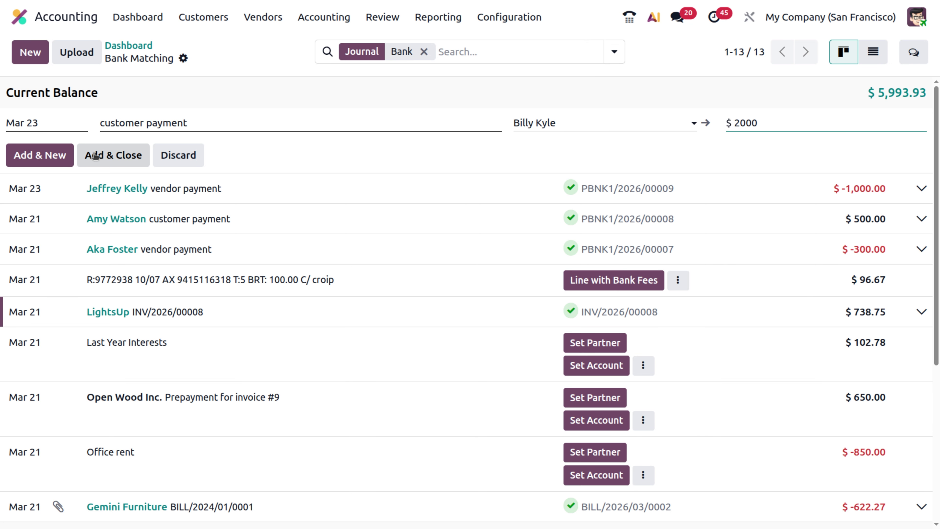
click(109, 154)
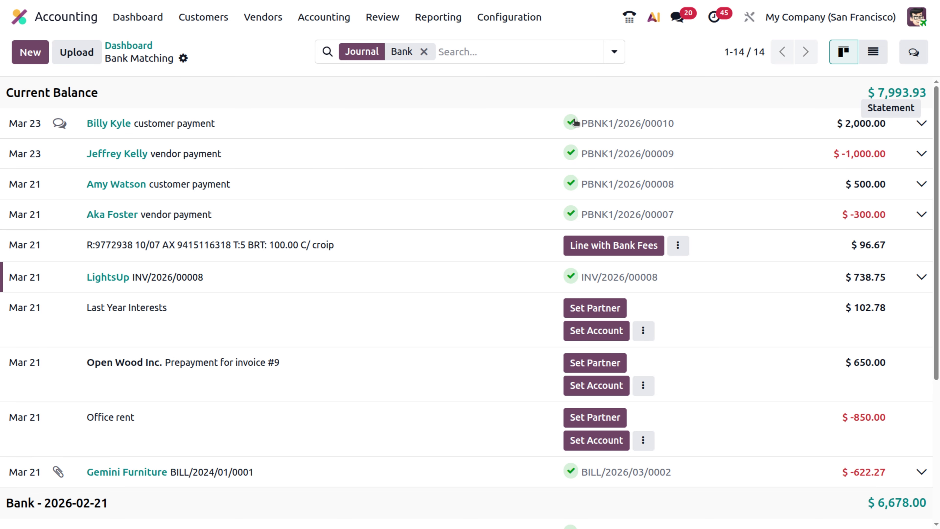
click(920, 125)
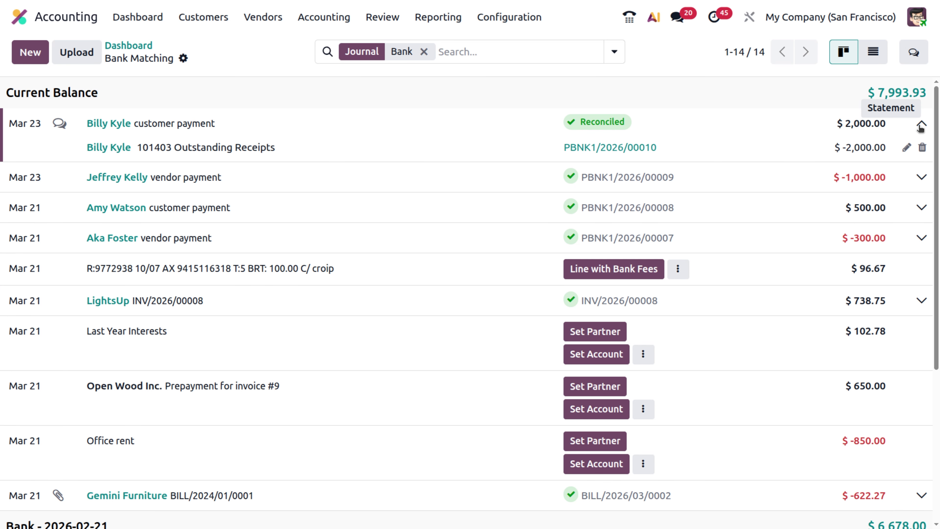
Review the journal entry matched to the March 23 customer payment, and expand the reconciliation details of both March 23 transactions in Bank Matching
click(920, 180)
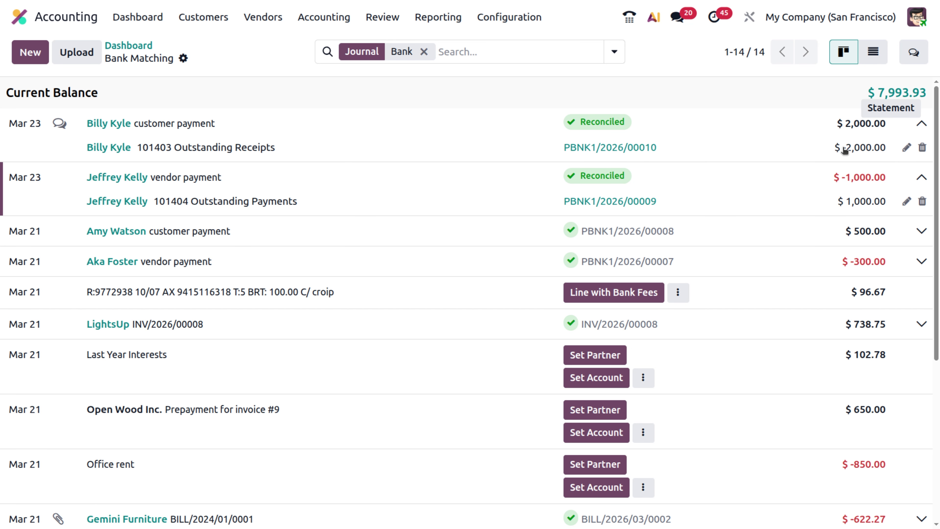
click(633, 148)
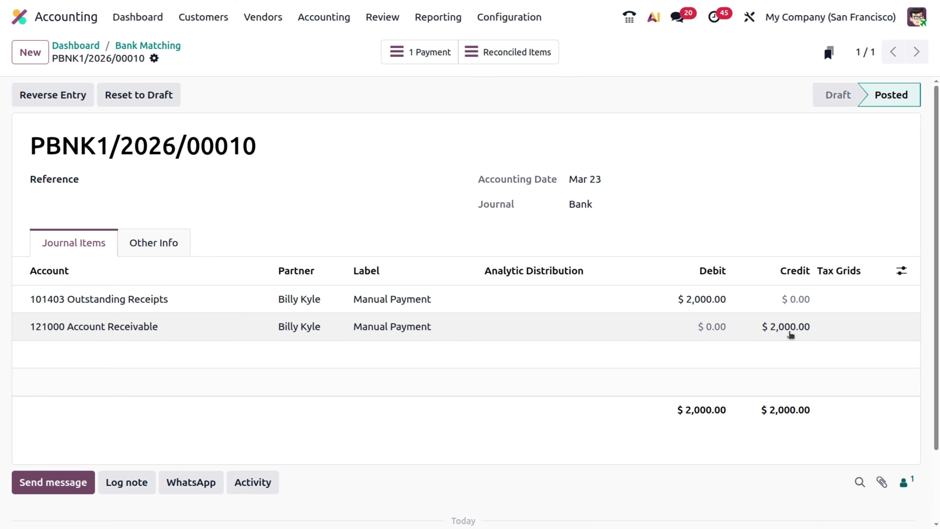
click(169, 46)
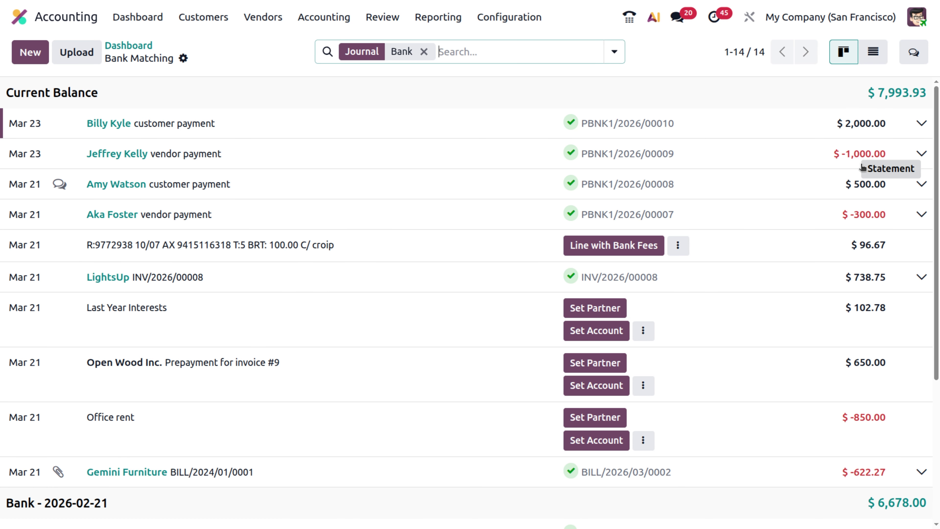
click(909, 127)
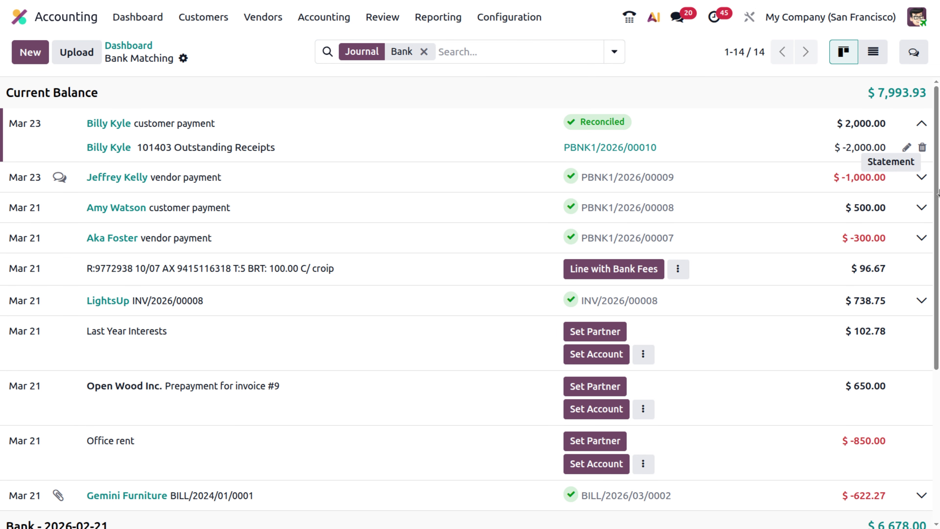
click(919, 178)
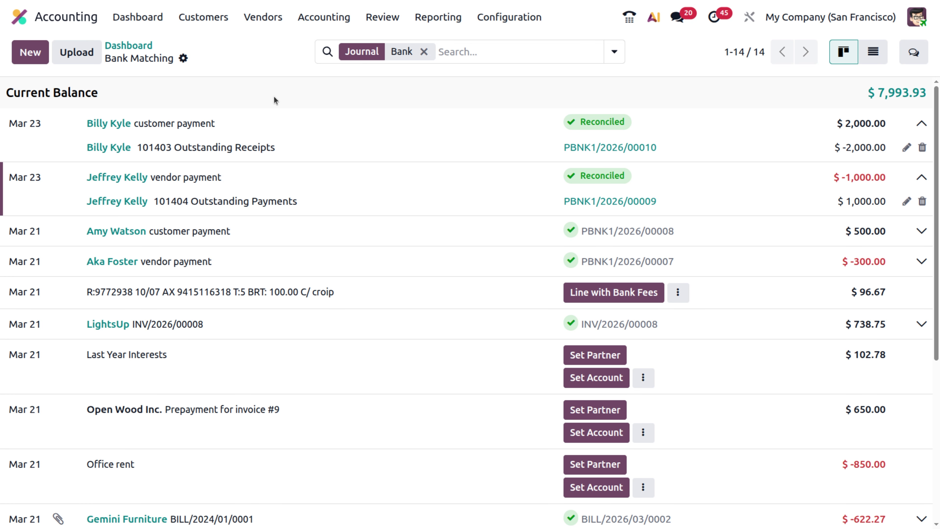
Open the General Ledger report and examine the March 2026 entries under 101403 Outstanding Receipts
click(436, 18)
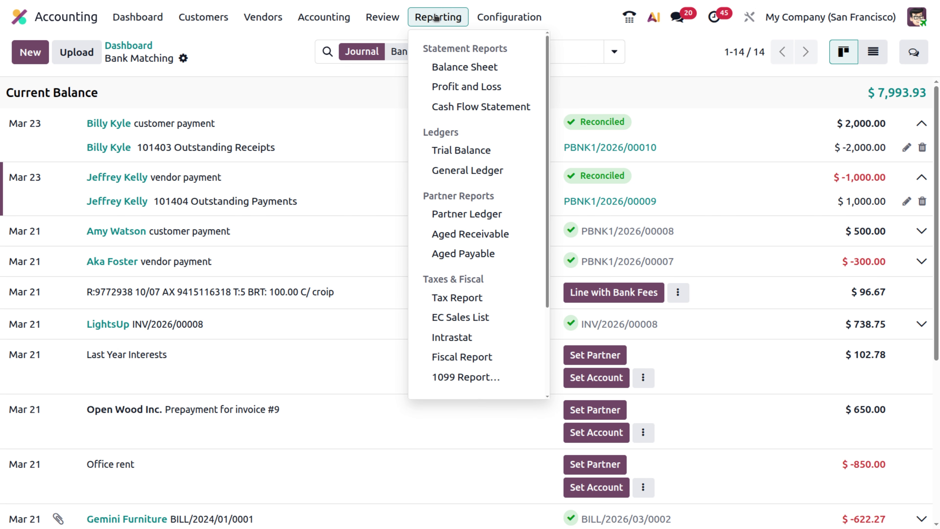
click(502, 174)
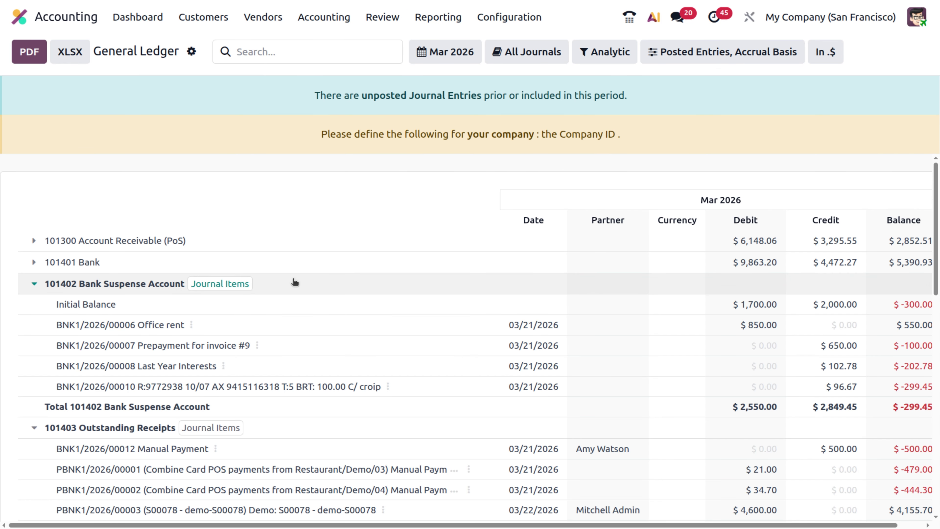
scroll(295, 282, down, 5)
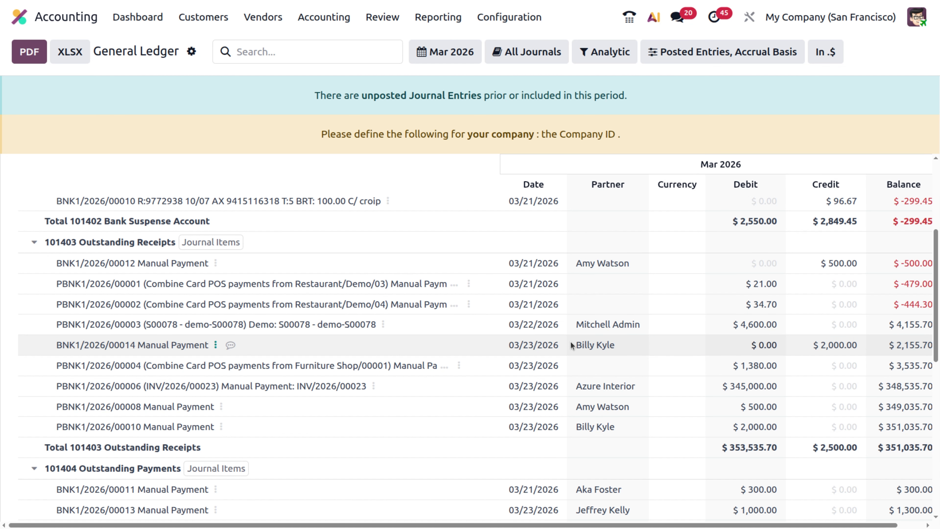
scroll(570, 345, right, 1)
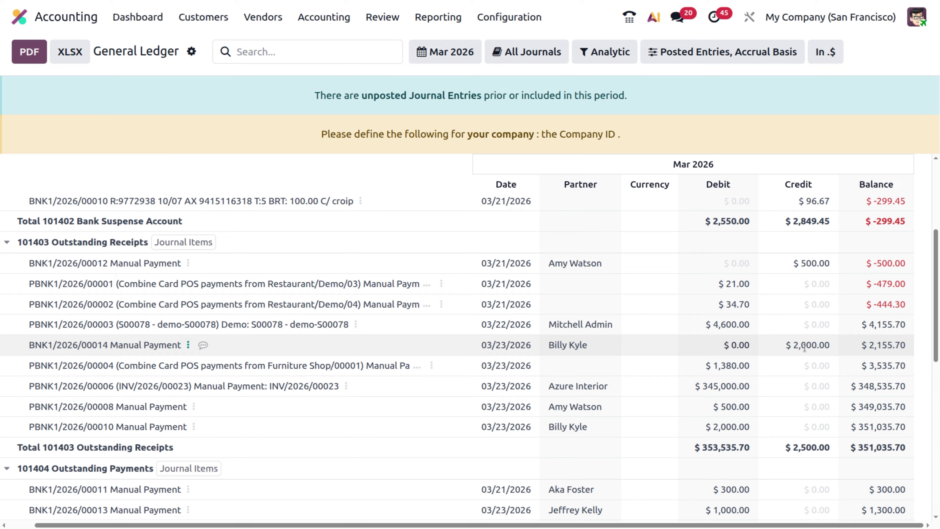
scroll(803, 347, down, 1)
scroll(804, 346, left, 1)
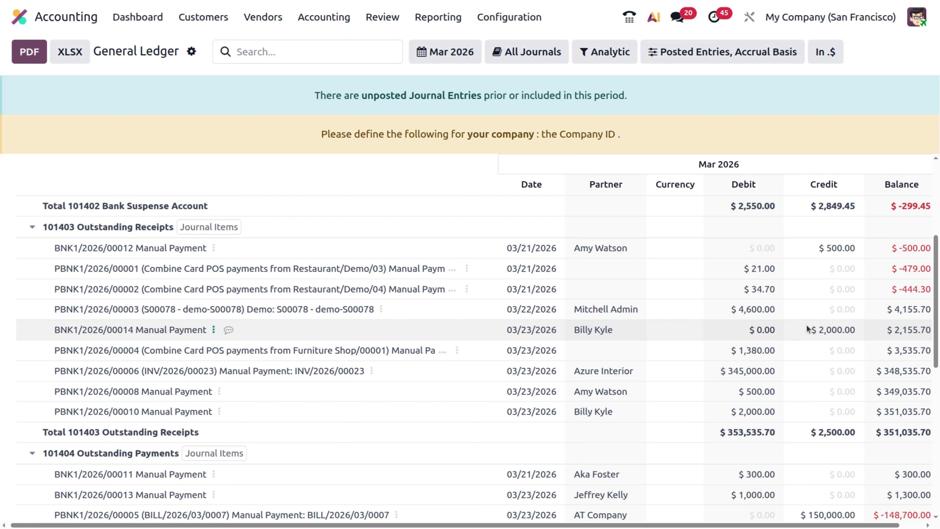
scroll(807, 328, right, 1)
scroll(806, 328, left, 1)
Check the 101404 Outstanding Payments entries, view journal entry BNK1/2026/00013 from there, and return to the General Ledger
scroll(806, 328, down, 6)
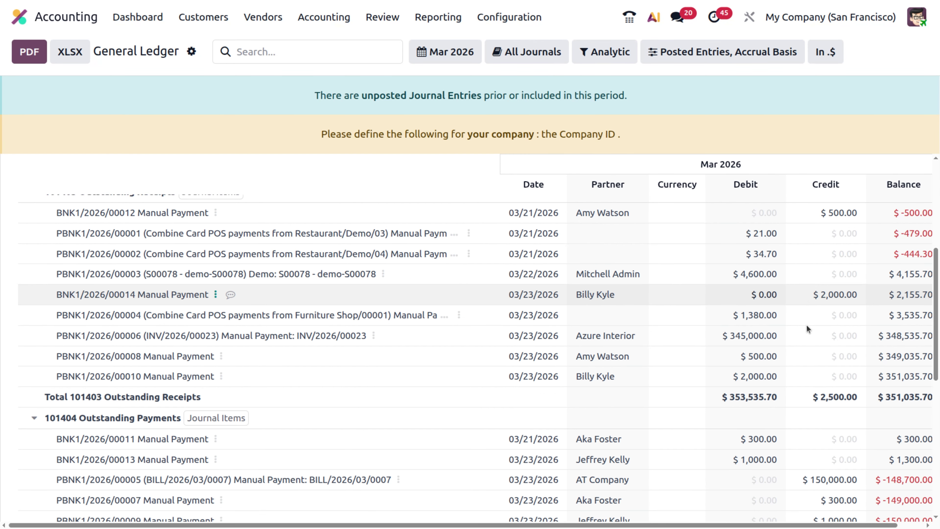
scroll(807, 328, up, 1)
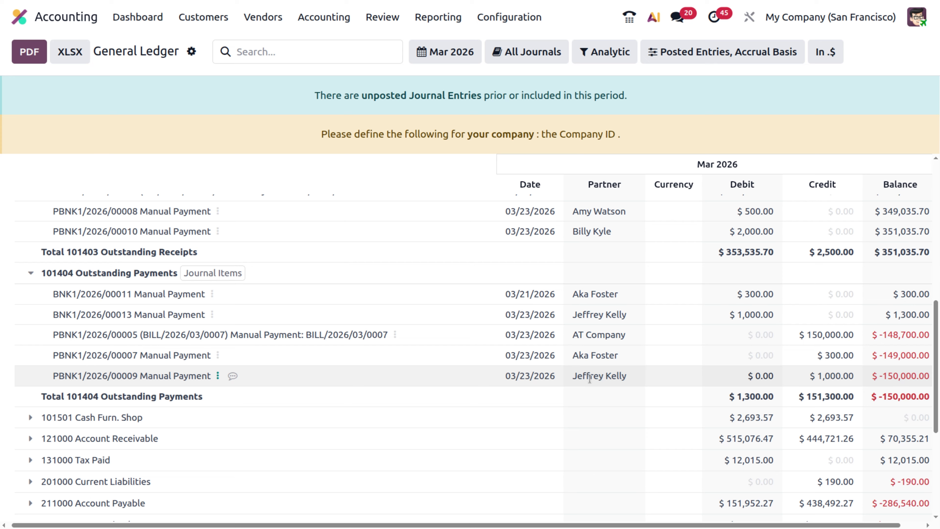
scroll(589, 377, right, 2)
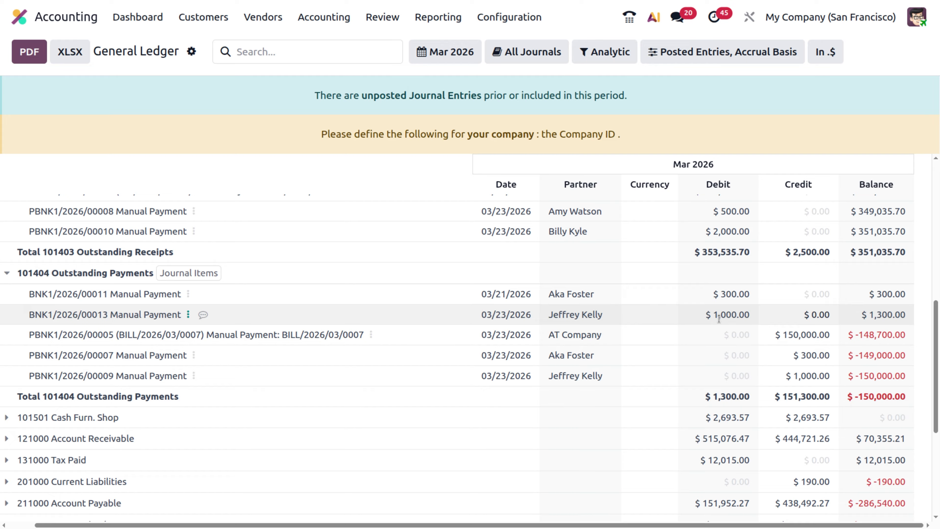
click(188, 315)
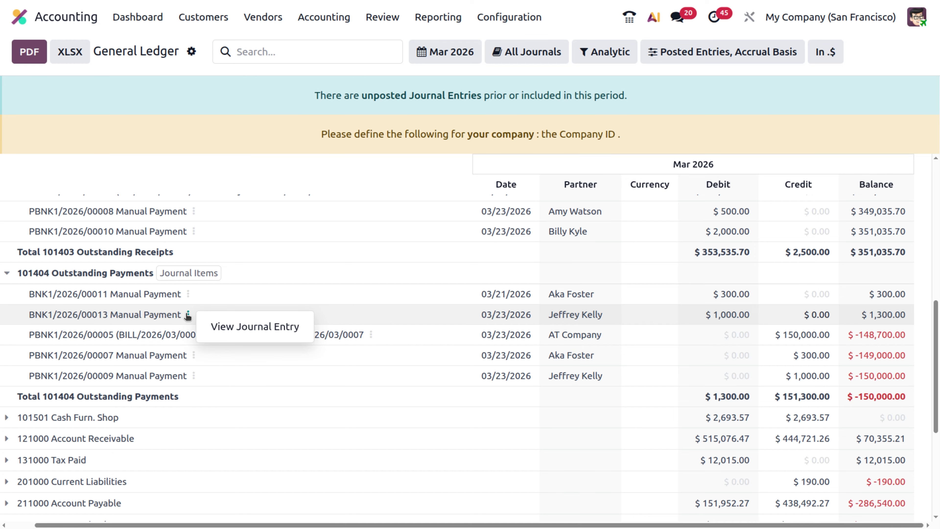
click(218, 327)
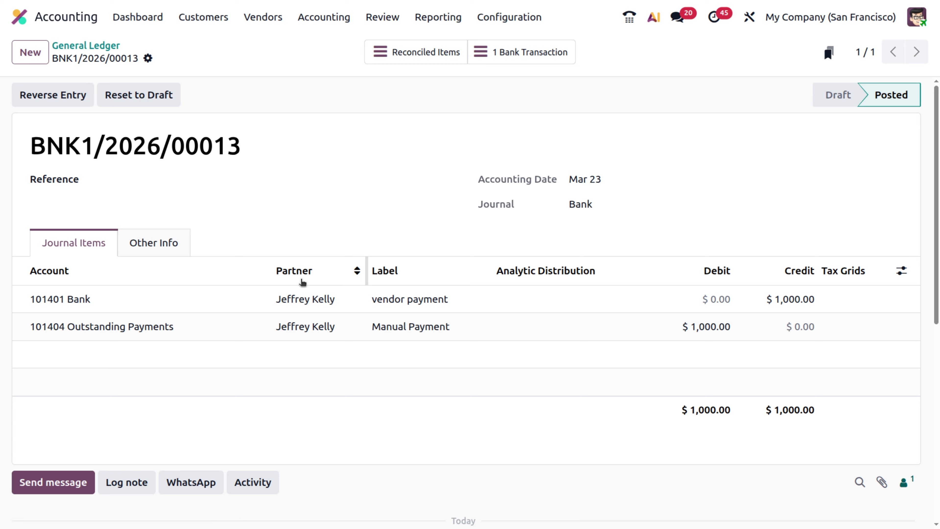
click(106, 48)
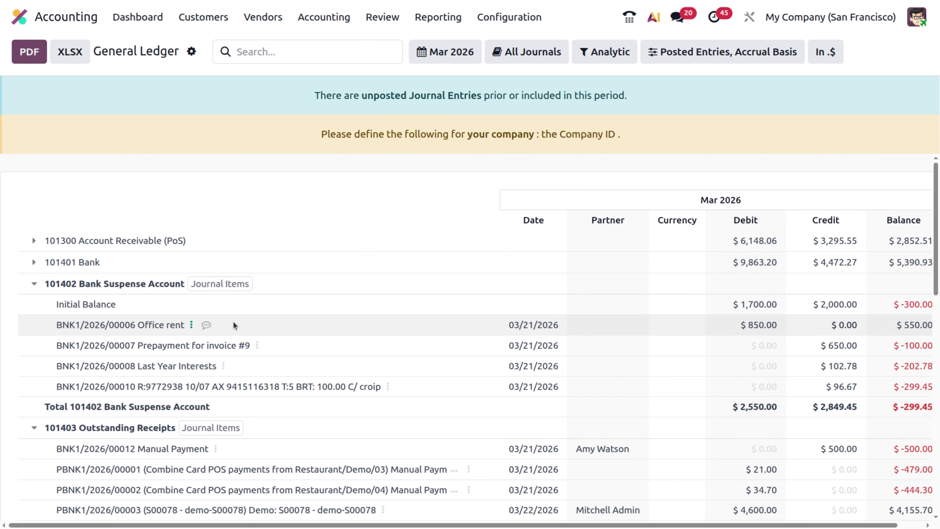
View journal entry BNK1/2026/00014 from the 101403 Outstanding Receipts account and return to the General Ledger
scroll(233, 325, down, 5)
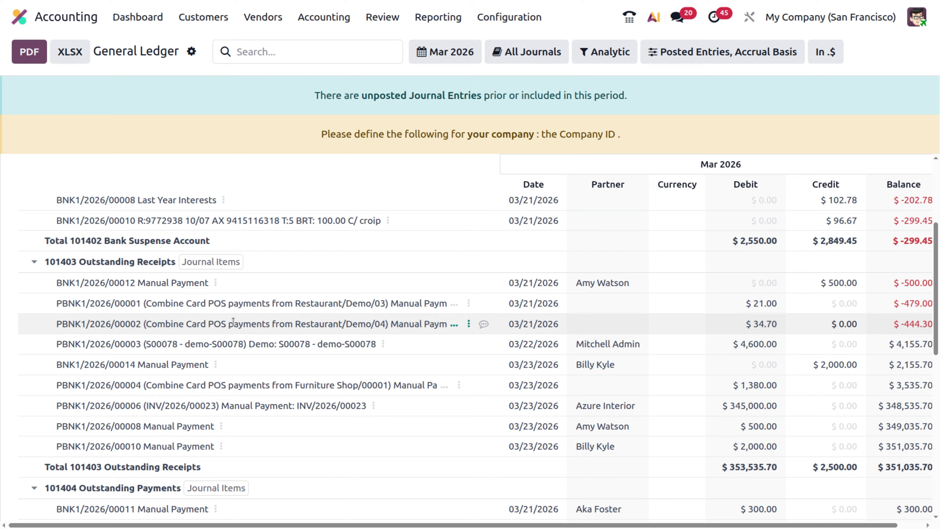
scroll(233, 320, down, 2)
scroll(228, 299, up, 3)
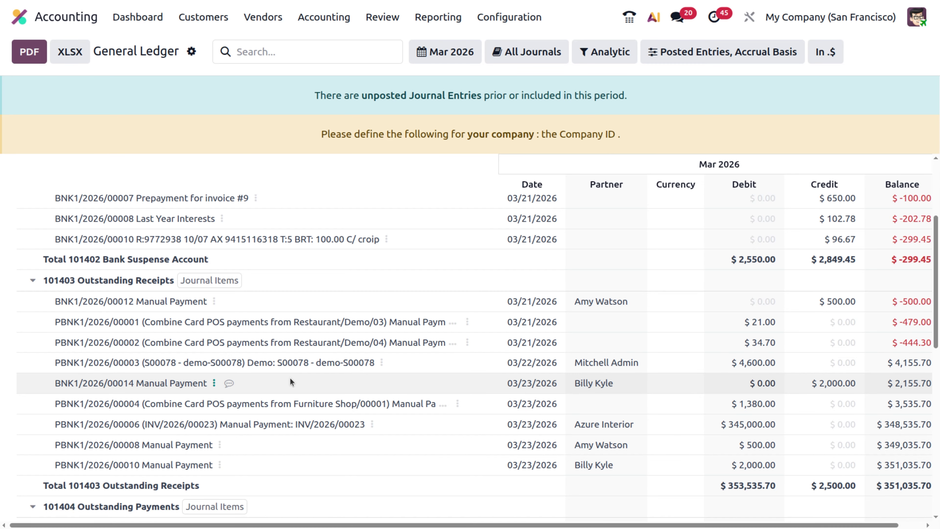
click(213, 383)
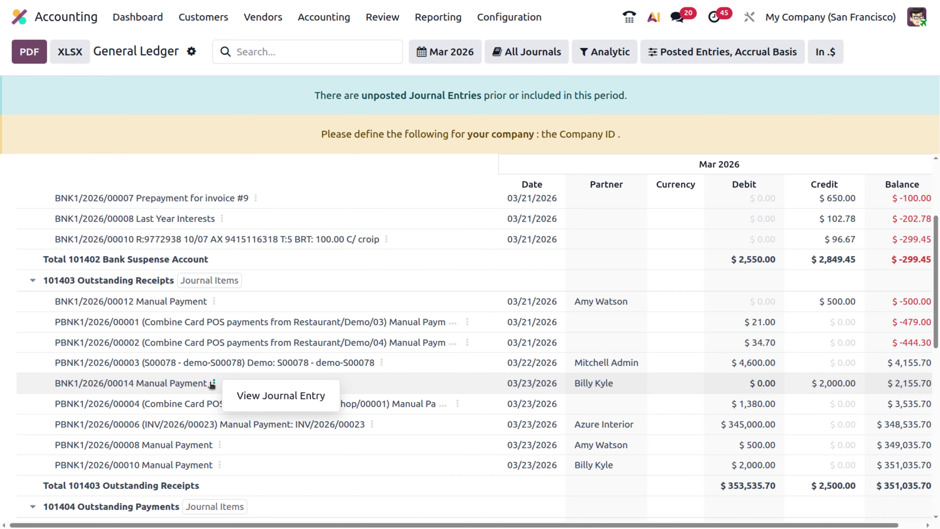
click(249, 392)
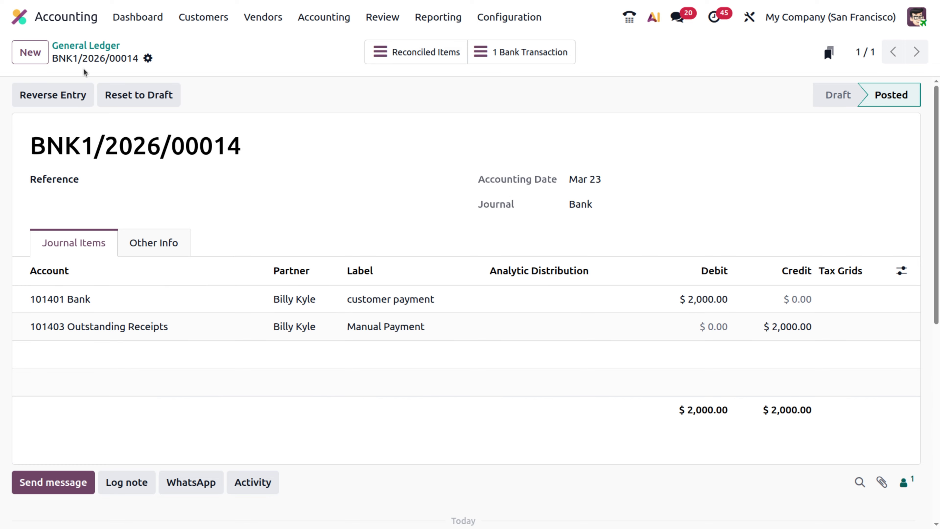
click(90, 47)
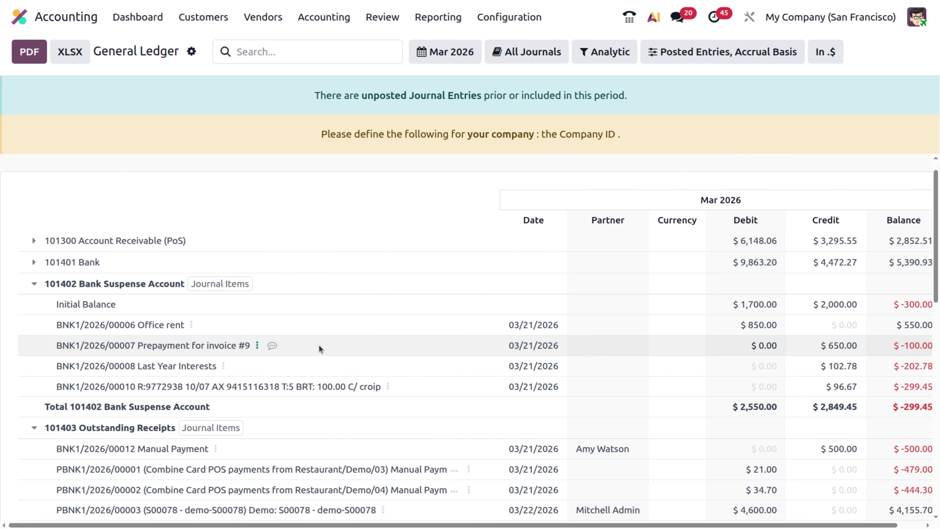
Compare the entries under the Bank Suspense, Outstanding Receipts and Outstanding Payments accounts in the General Ledger
scroll(318, 345, down, 3)
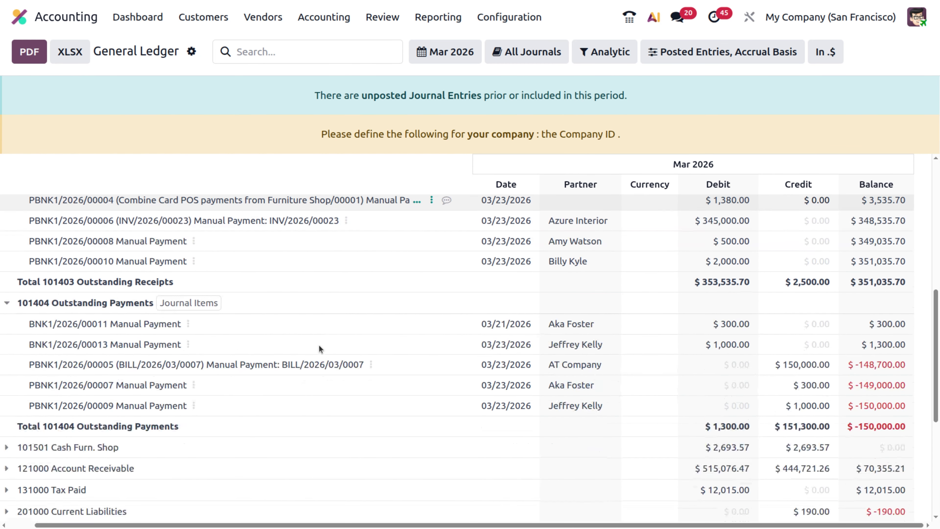
scroll(319, 344, up, 5)
scroll(319, 345, down, 3)
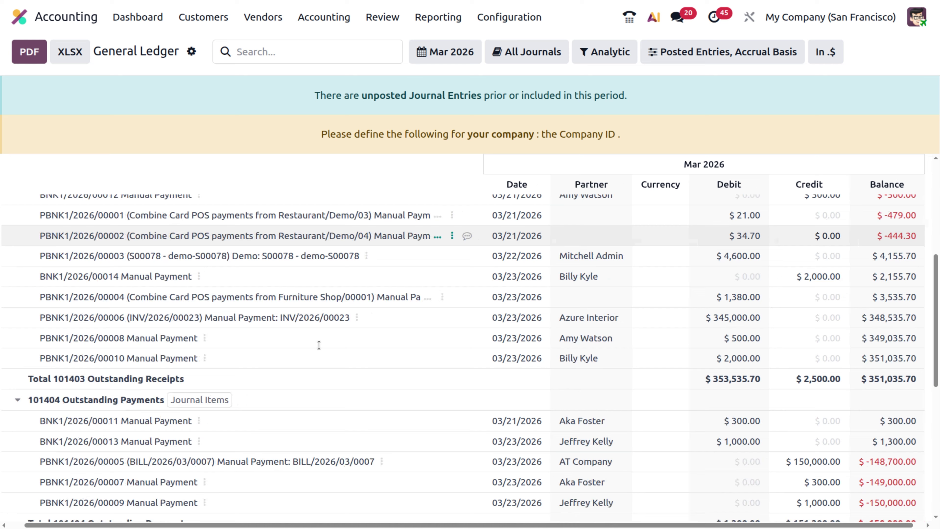
scroll(319, 345, up, 1)
scroll(319, 345, up, 3)
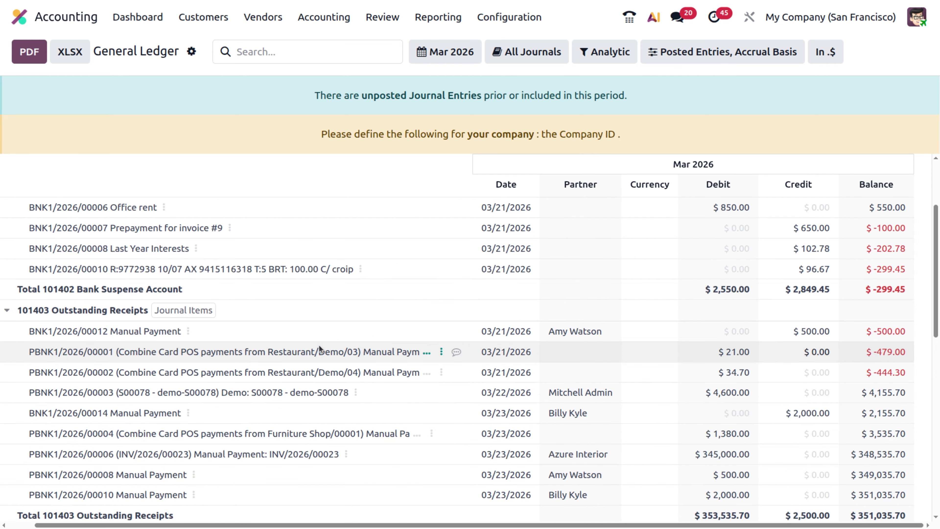
scroll(318, 345, down, 4)
scroll(318, 344, up, 5)
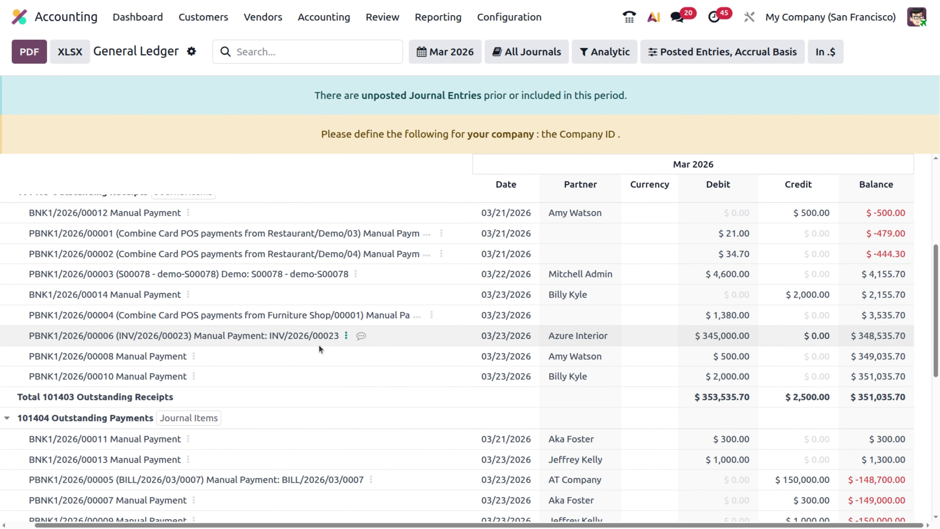
scroll(318, 349, up, 3)
scroll(318, 348, left, 1)
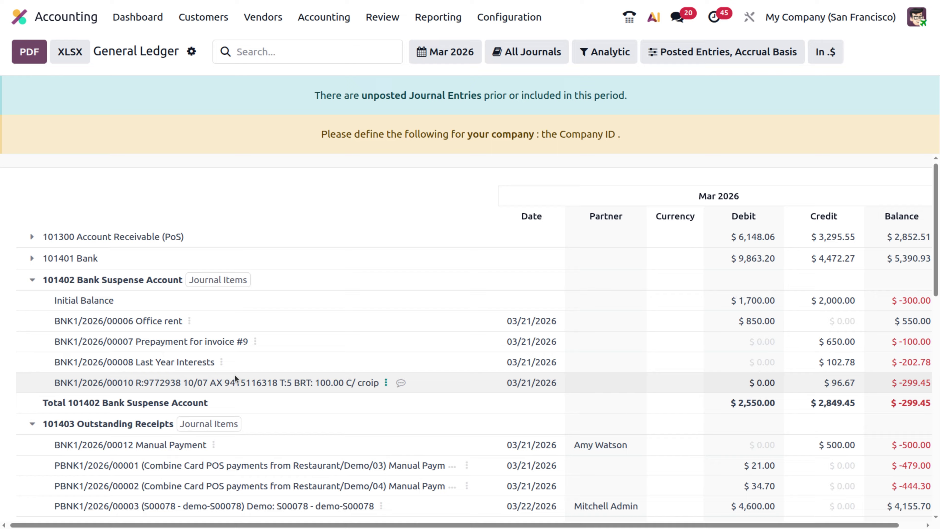
scroll(234, 375, down, 4)
scroll(234, 374, up, 4)
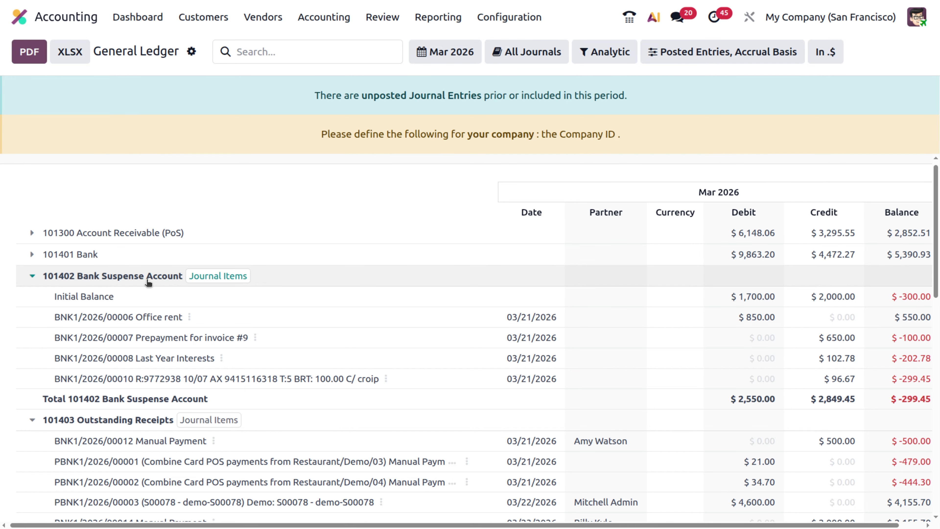
scroll(148, 282, down, 10)
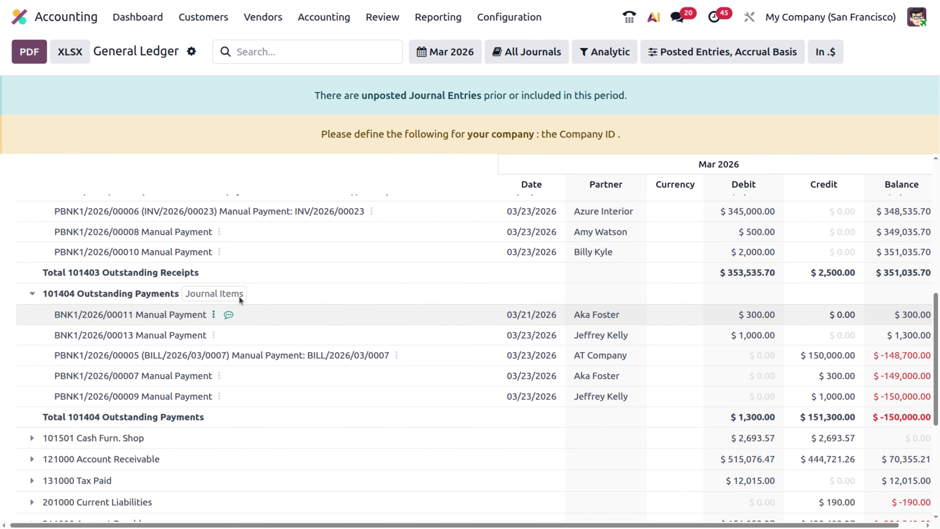
scroll(163, 351, up, 5)
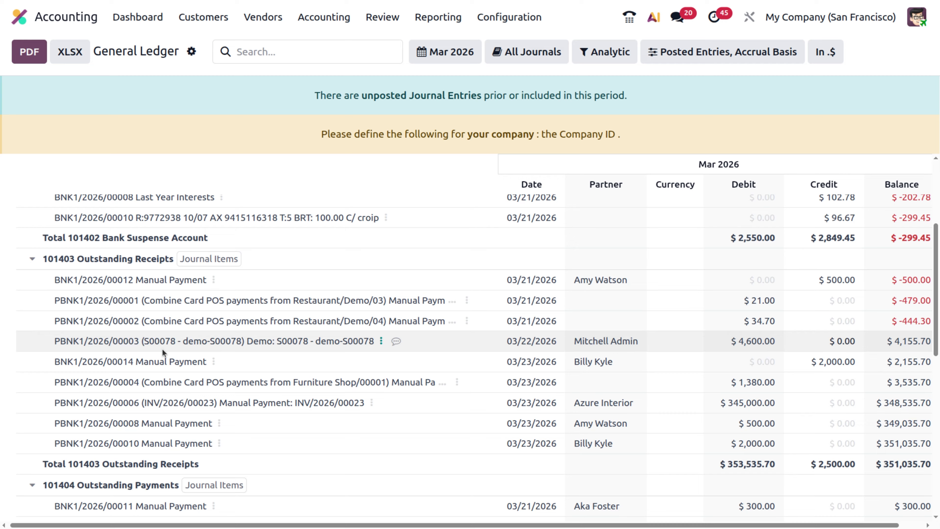
View journal entry PBNK1/2026/00010 from Outstanding Receipts, check the status of its linked payment, and return to the General Ledger
scroll(162, 349, right, 1)
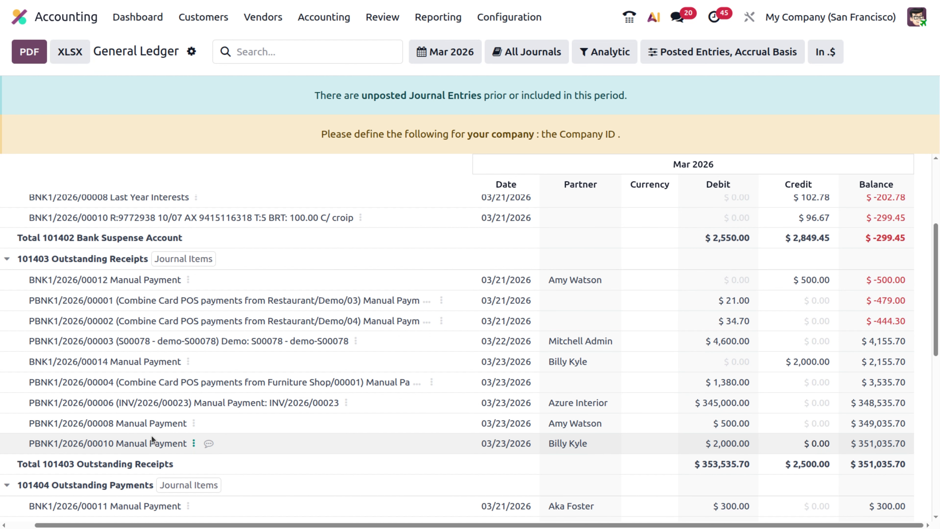
click(193, 443)
click(225, 455)
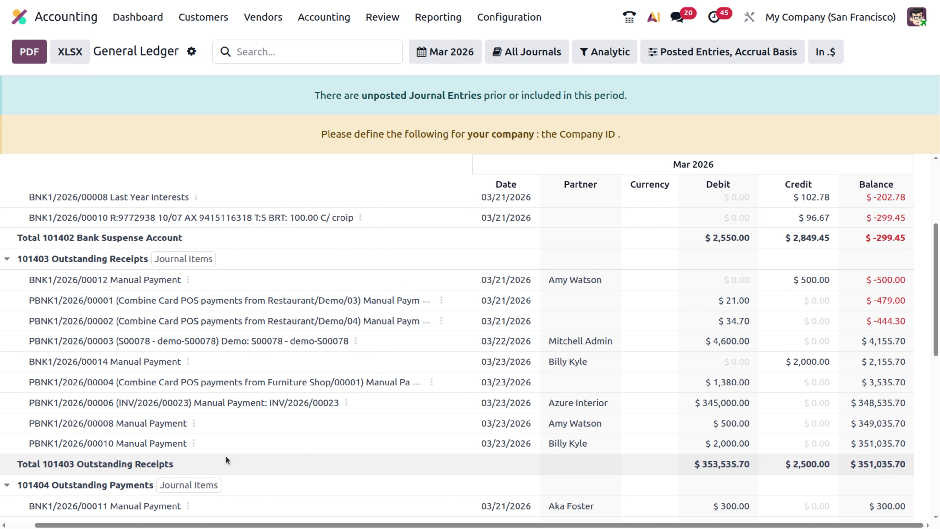
click(428, 63)
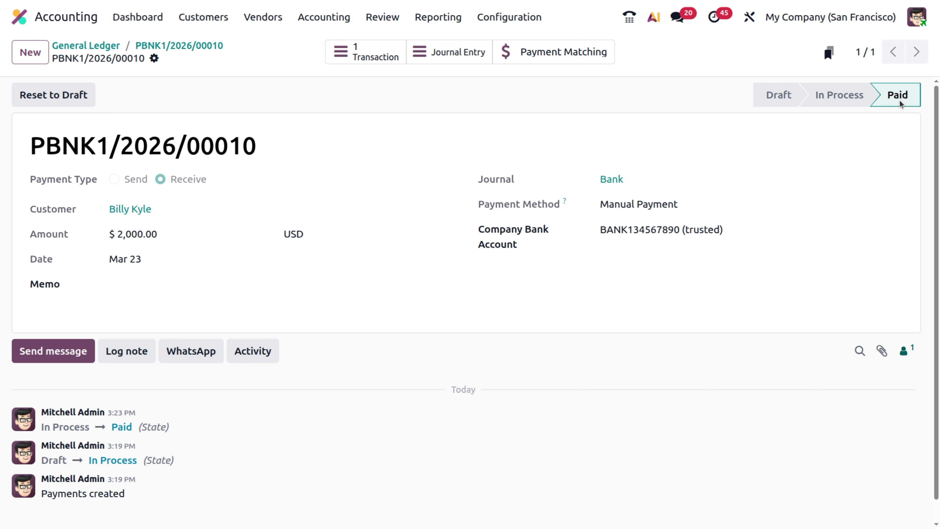
click(133, 45)
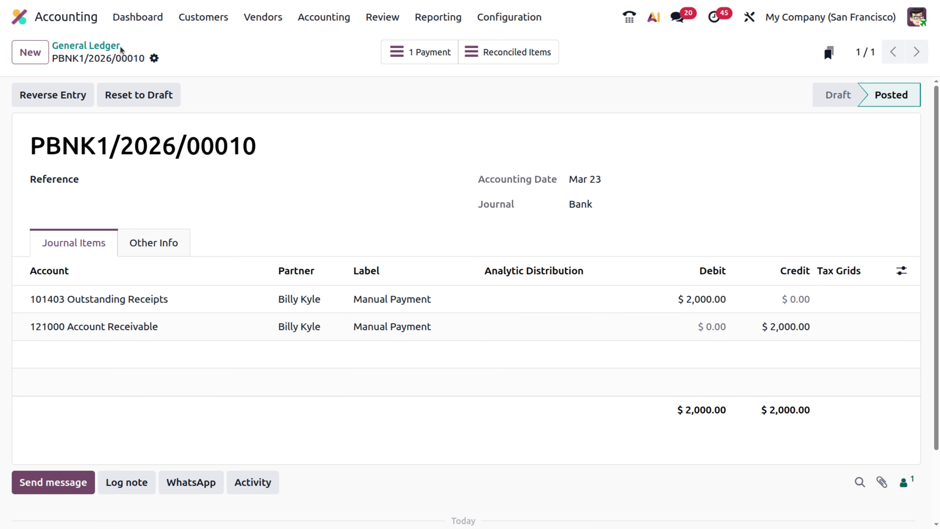
click(103, 48)
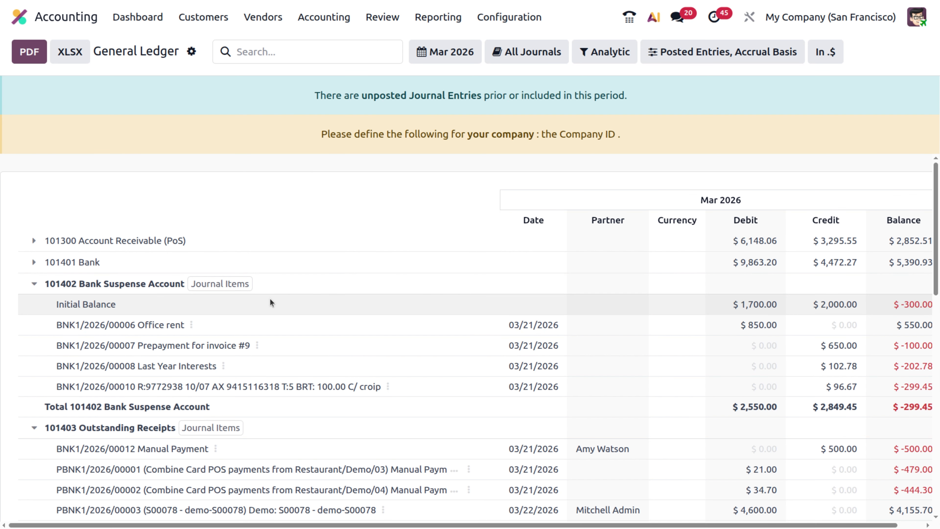
View journal entry PBNK1/2026/00009 from the 101404 Outstanding Payments account and open its linked vendor payment
scroll(269, 298, down, 5)
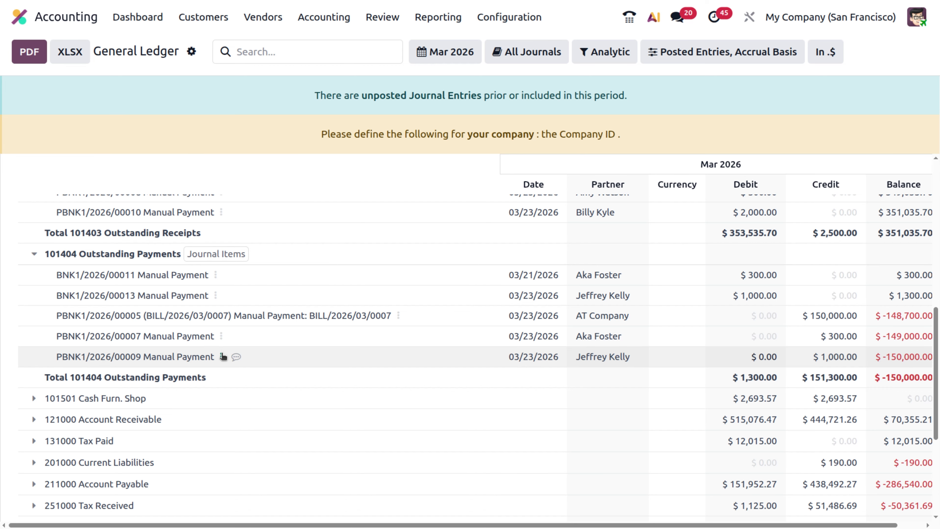
click(222, 356)
click(245, 368)
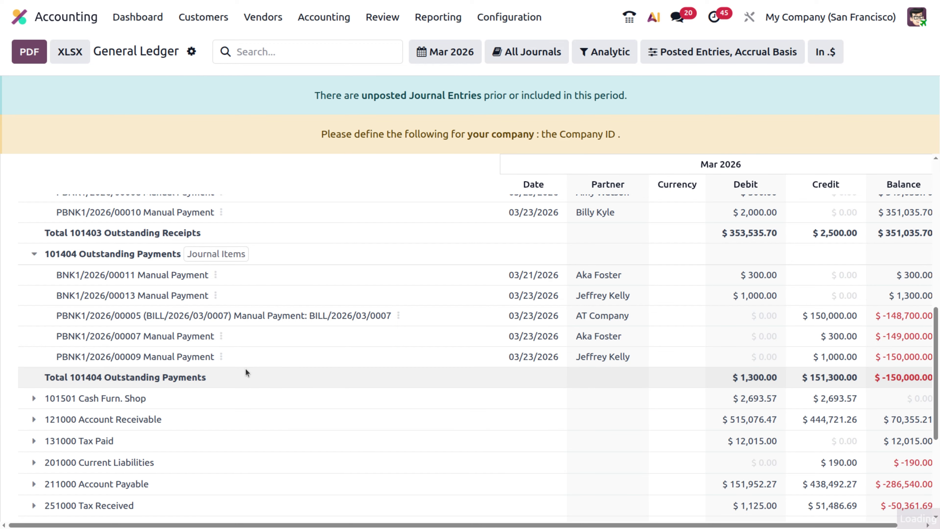
click(416, 59)
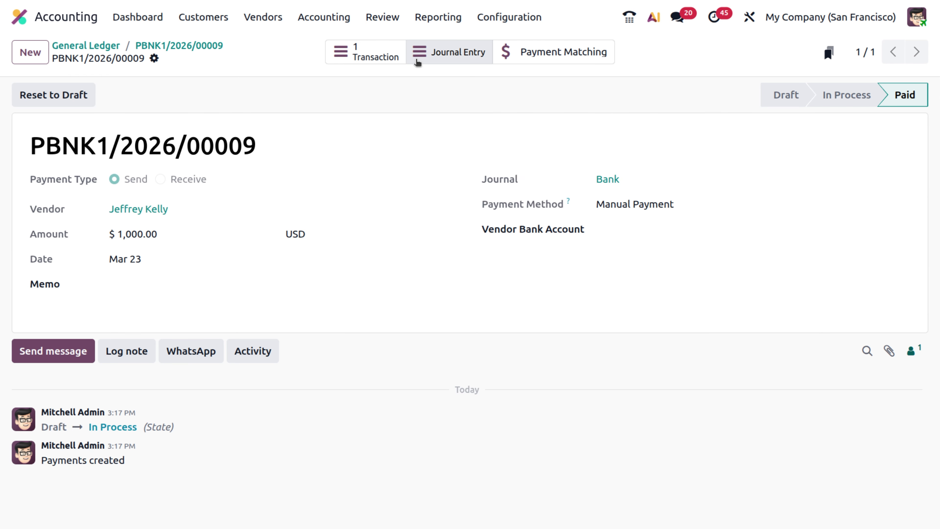